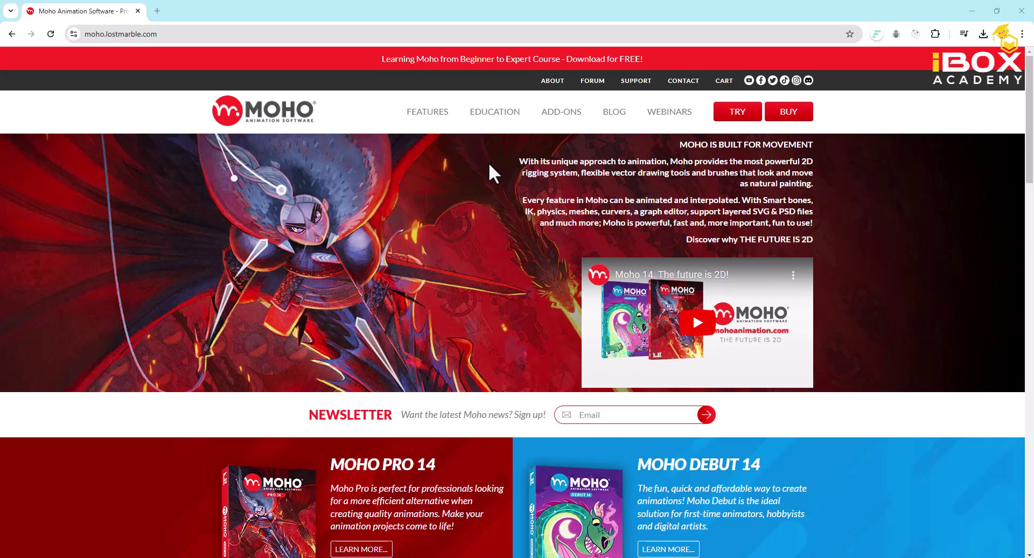
Open the Moho 14.3 Mantis Shrimp free update article from the Moho website's blog
{"action": "left_click", "coordinate": [615, 113]}
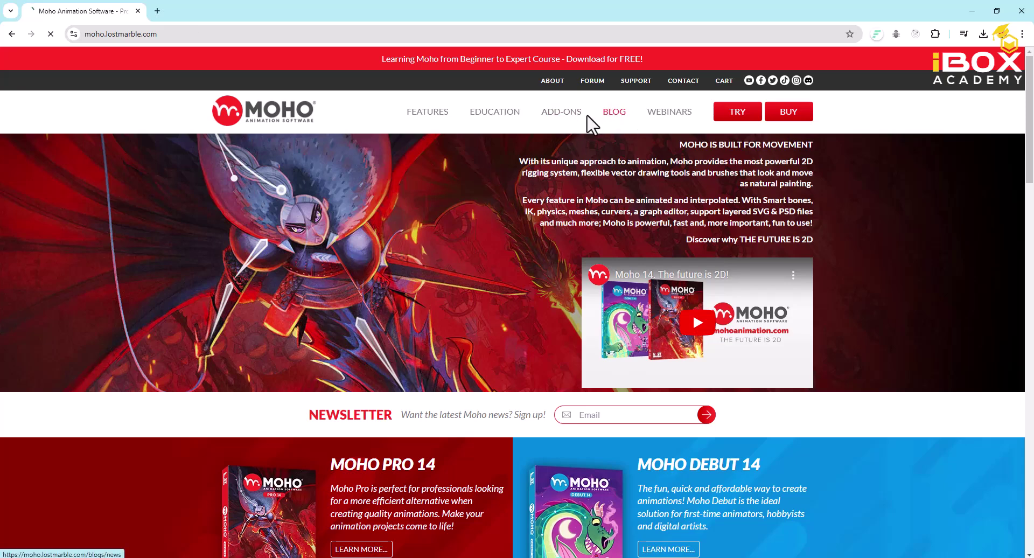
{"action": "scroll", "coordinate": [561, 185], "scroll_direction": "down", "scroll_amount": 8}
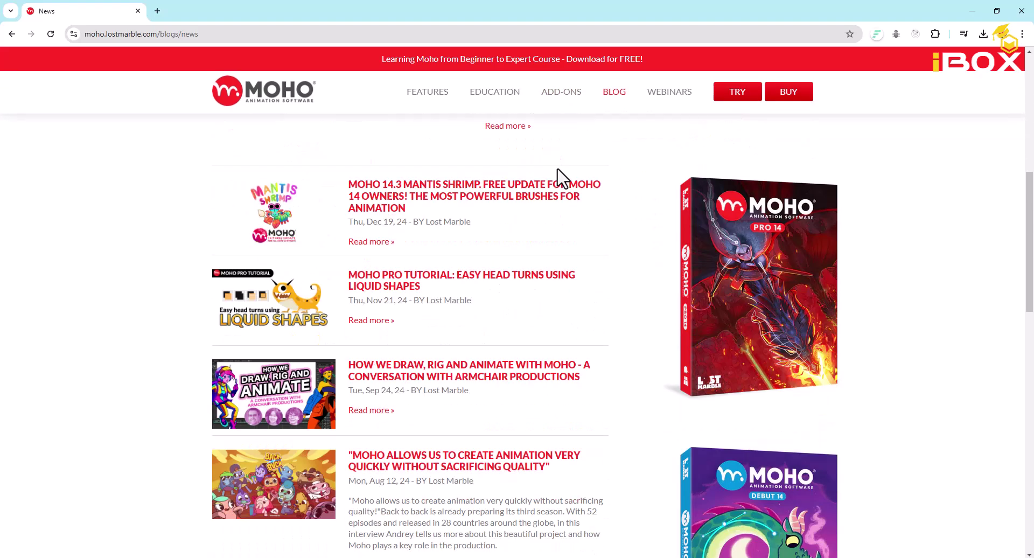
{"action": "scroll", "coordinate": [561, 185], "scroll_direction": "up", "scroll_amount": 6}
{"action": "scroll", "coordinate": [562, 185], "scroll_direction": "up", "scroll_amount": 2}
{"action": "left_click", "coordinate": [469, 238]}
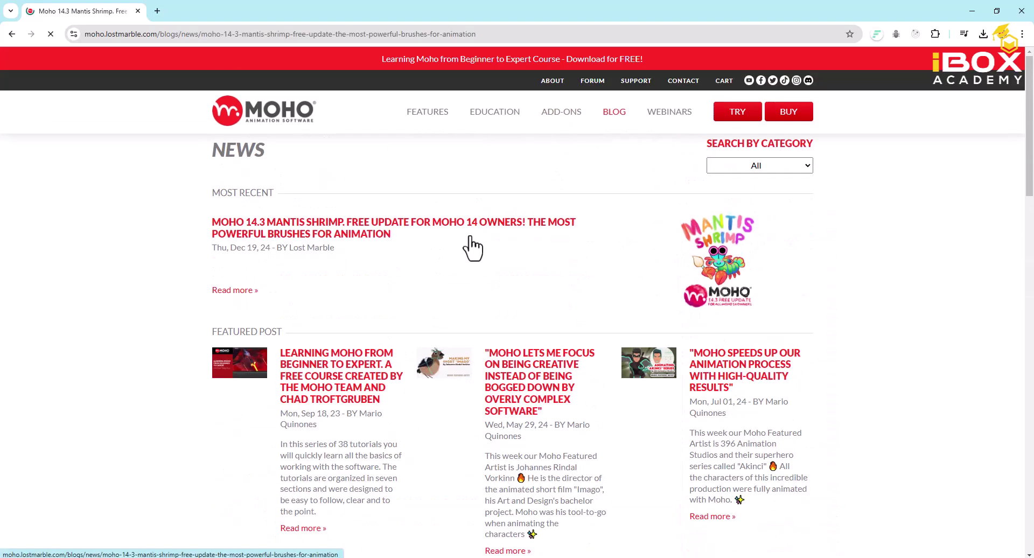
Read through the article's sections on animation brushes, Color Drift, the Freehand tool, new animation channels and brush selection
{"action": "scroll", "coordinate": [473, 243], "scroll_direction": "down", "scroll_amount": 20}
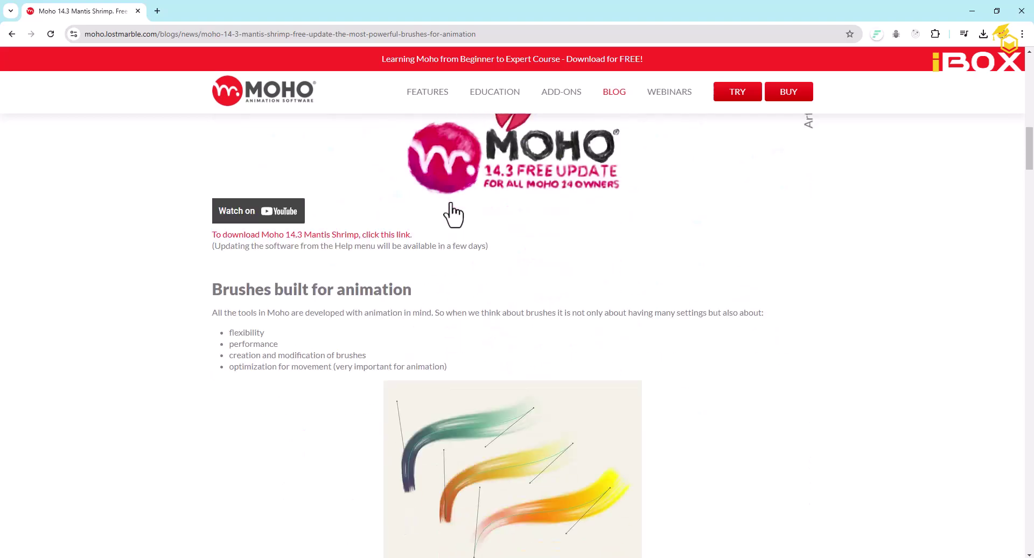
{"action": "scroll", "coordinate": [451, 233], "scroll_direction": "down", "scroll_amount": 20}
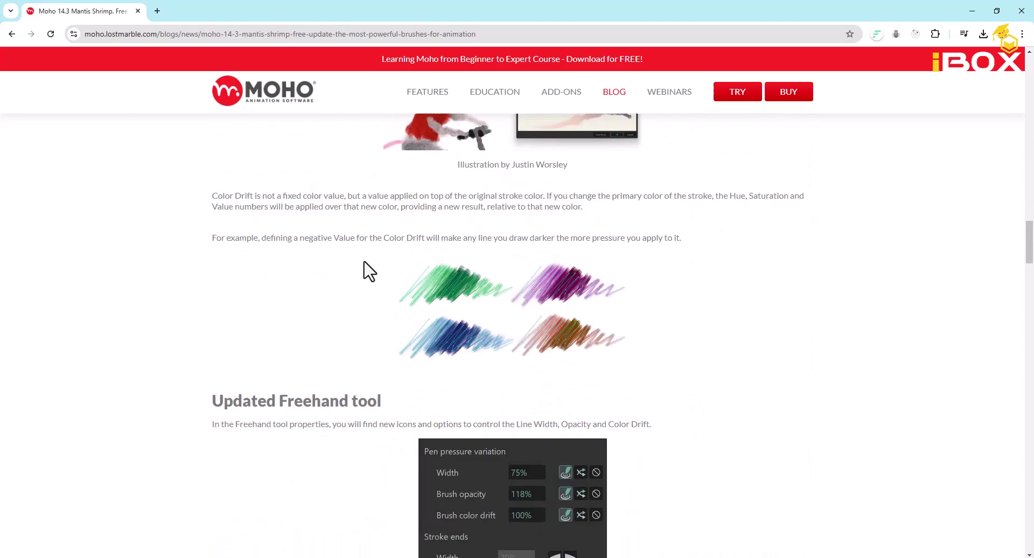
{"action": "scroll", "coordinate": [368, 264], "scroll_direction": "down", "scroll_amount": 15}
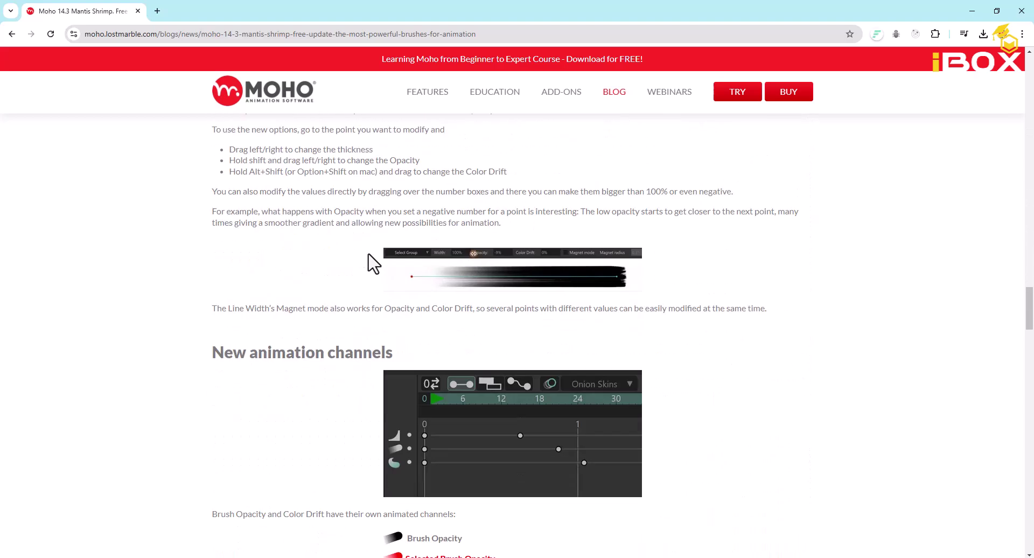
{"action": "scroll", "coordinate": [368, 262], "scroll_direction": "down", "scroll_amount": 5}
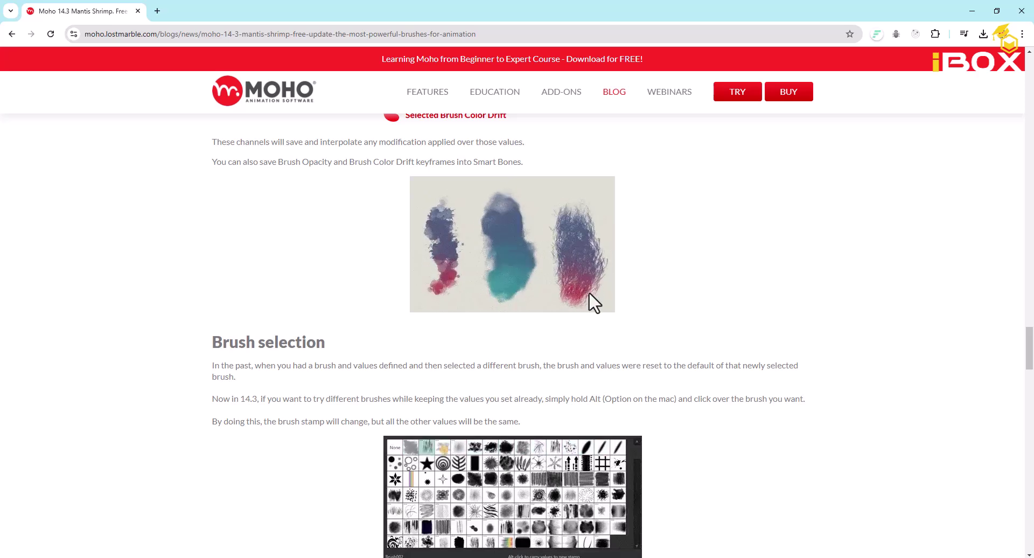
{"action": "scroll", "coordinate": [558, 264], "scroll_direction": "up", "scroll_amount": 1}
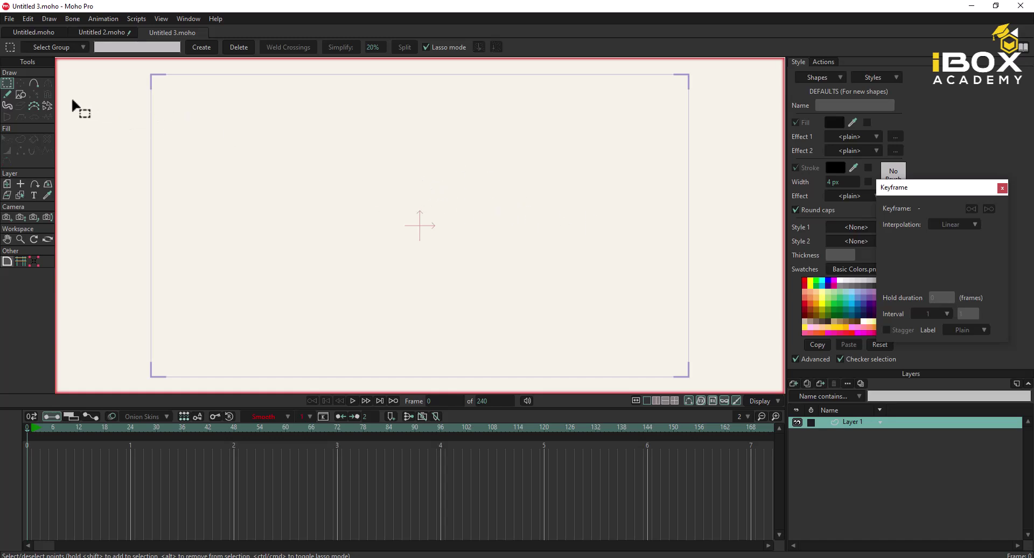
Switch to Moho Pro and draw a straight vertical line down the canvas centre with the Add Point tool, adding a midpoint
{"action": "left_click", "coordinate": [36, 89]}
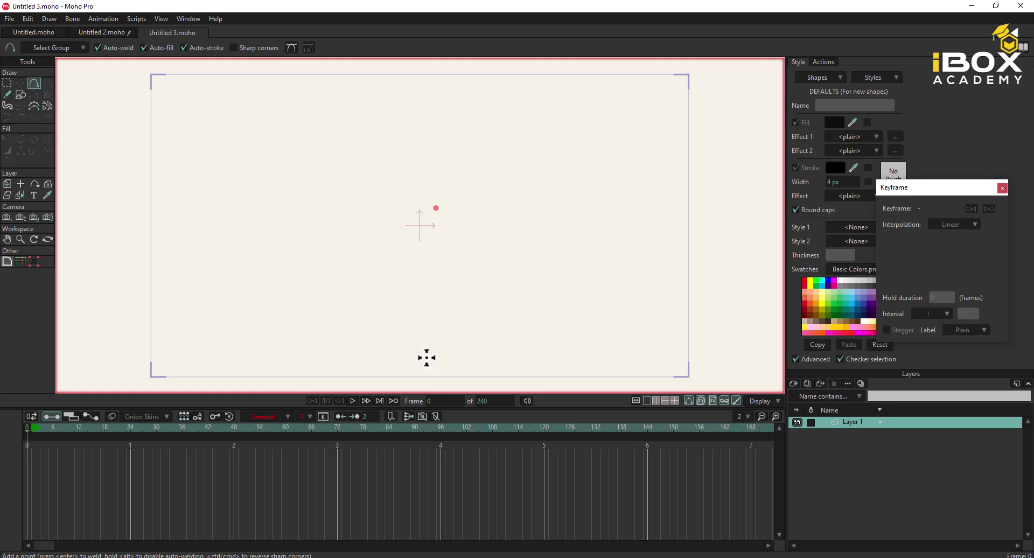
{"action": "left_click_drag", "start_coordinate": [426, 357], "coordinate": [429, 125]}
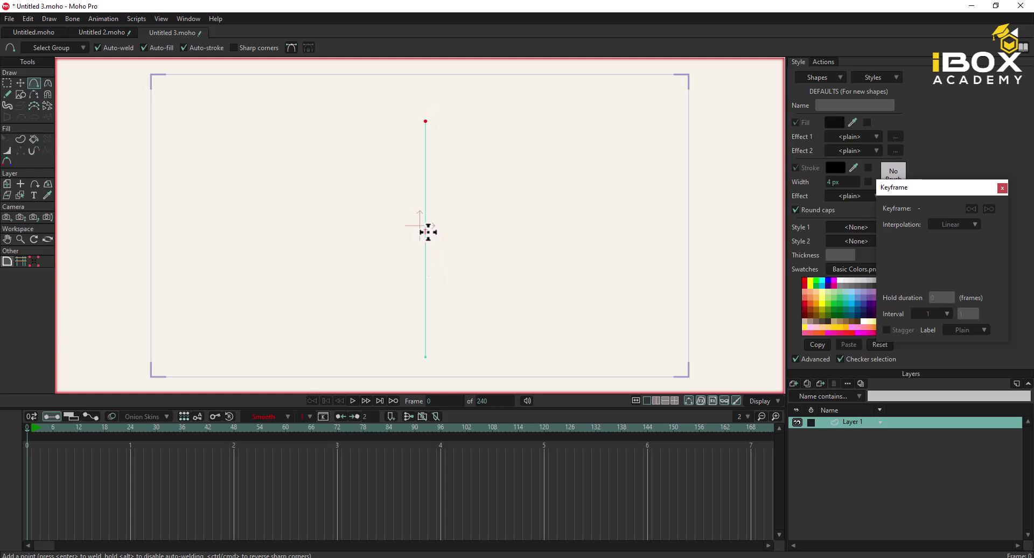
{"action": "left_click", "coordinate": [426, 232]}
Select all points of the vertical line and split its segments to add intermediate points
{"action": "left_click", "coordinate": [7, 83]}
{"action": "mouse_move", "coordinate": [516, 129]}
{"action": "left_mouse_down"}
{"action": "mouse_move", "coordinate": [379, 94]}
{"action": "mouse_move", "coordinate": [411, 371]}
{"action": "mouse_move", "coordinate": [492, 139]}
{"action": "mouse_move", "coordinate": [435, 88]}
{"action": "mouse_move", "coordinate": [431, 105]}
{"action": "left_mouse_up"}
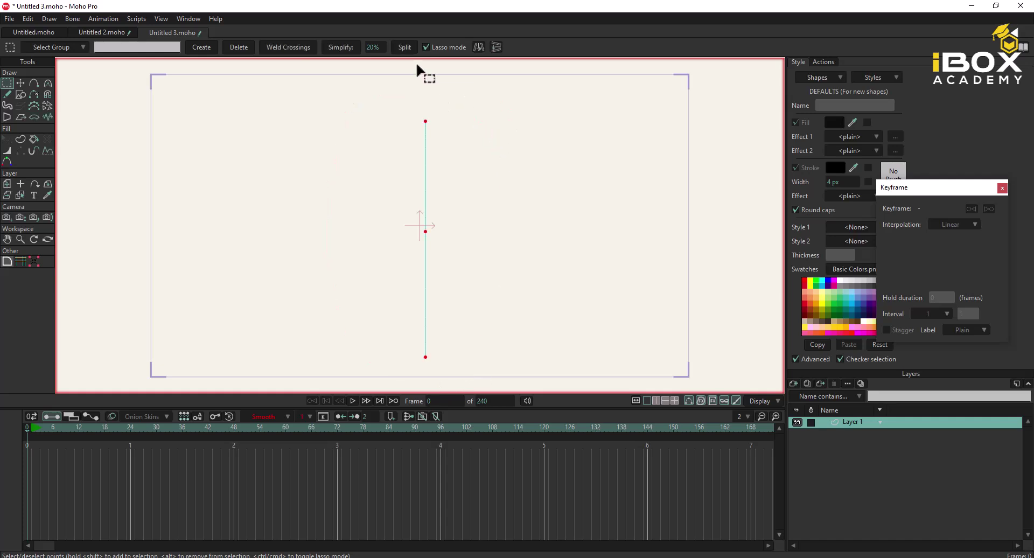
{"action": "left_click", "coordinate": [405, 47]}
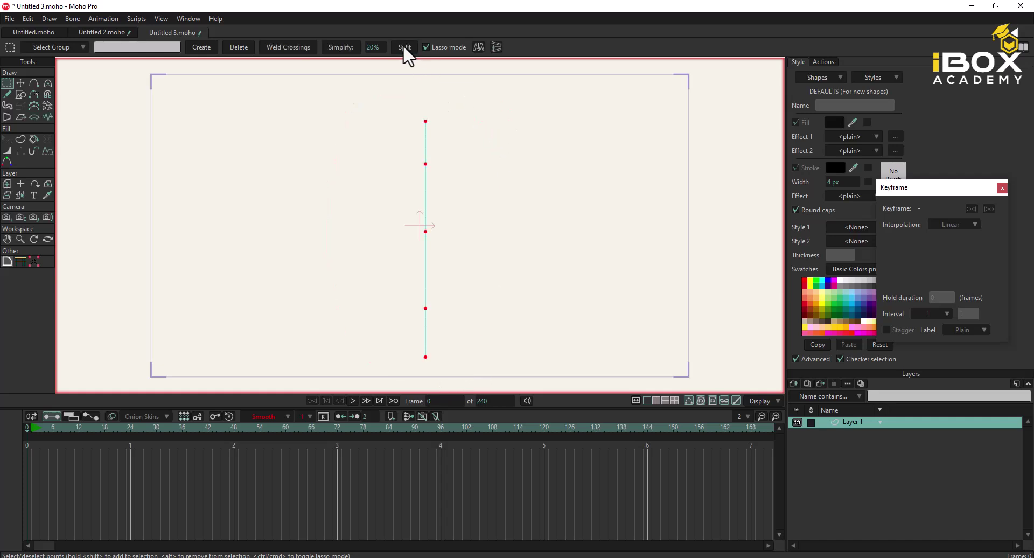
Adjust the middle and upper intermediate points along the vertical line with the Transform Points tool to even out their spacing
{"action": "key", "text": "t"}
{"action": "left_click", "coordinate": [425, 233]}
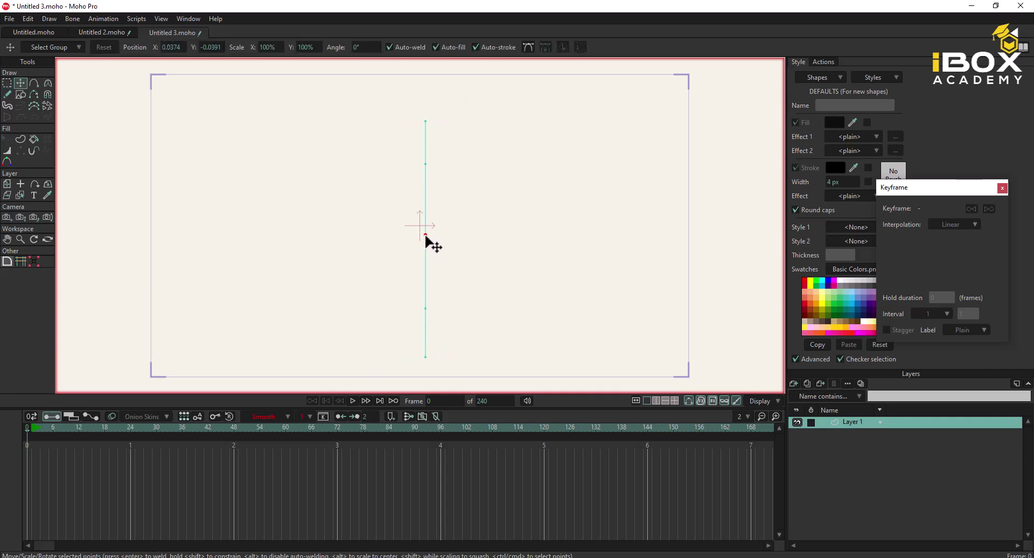
{"action": "left_click", "coordinate": [425, 166]}
{"action": "left_click", "coordinate": [426, 239]}
Select the whole vertical line and create a stroke shape from it
{"action": "key", "text": "ctrl+a"}
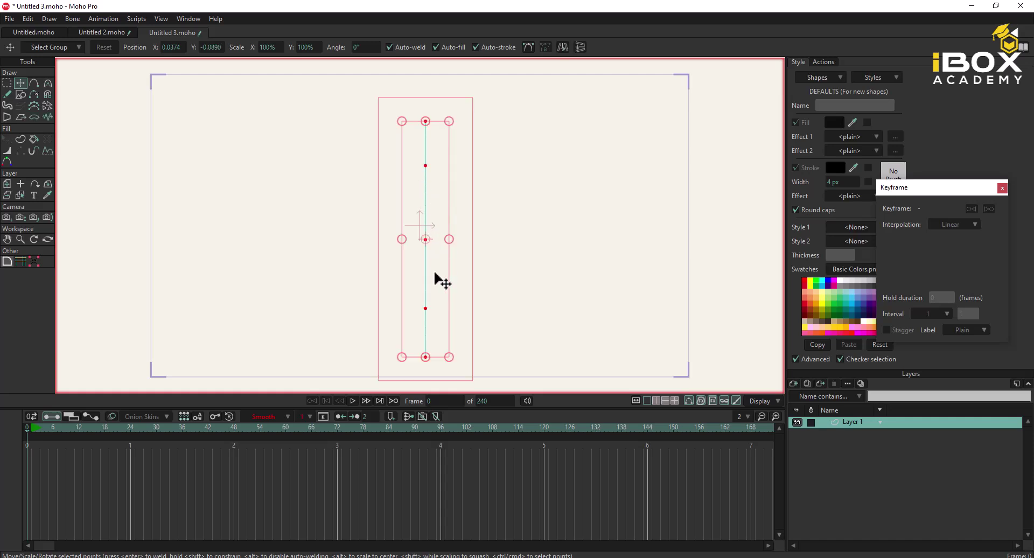
{"action": "left_click", "coordinate": [21, 139]}
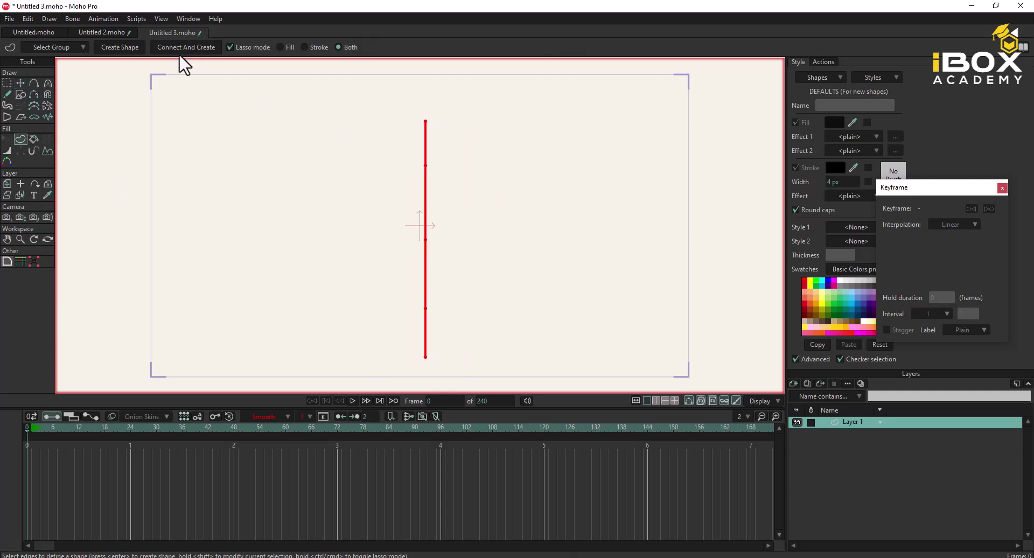
{"action": "left_click", "coordinate": [111, 51]}
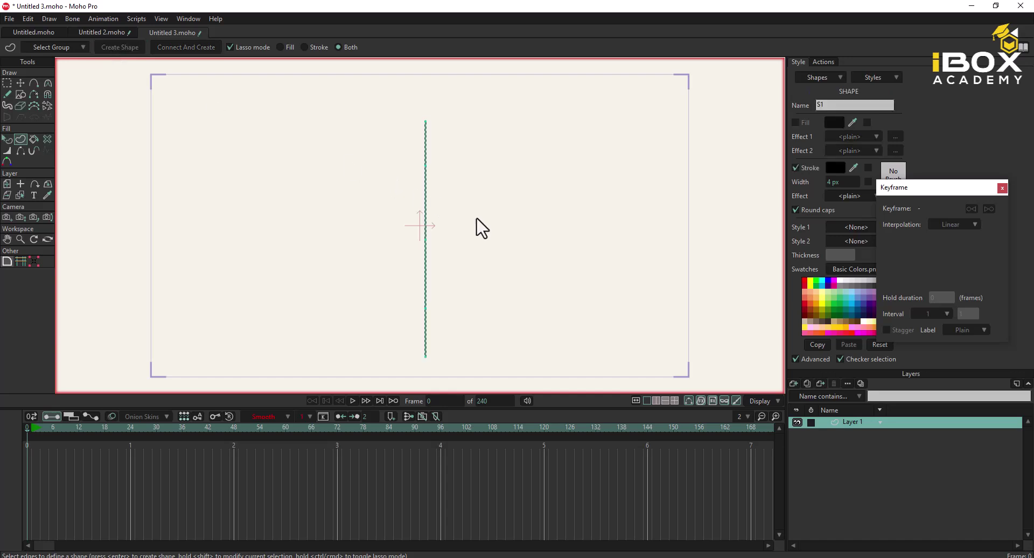
Select all points of the line and increase their line width to 1810%
{"action": "key", "text": "t"}
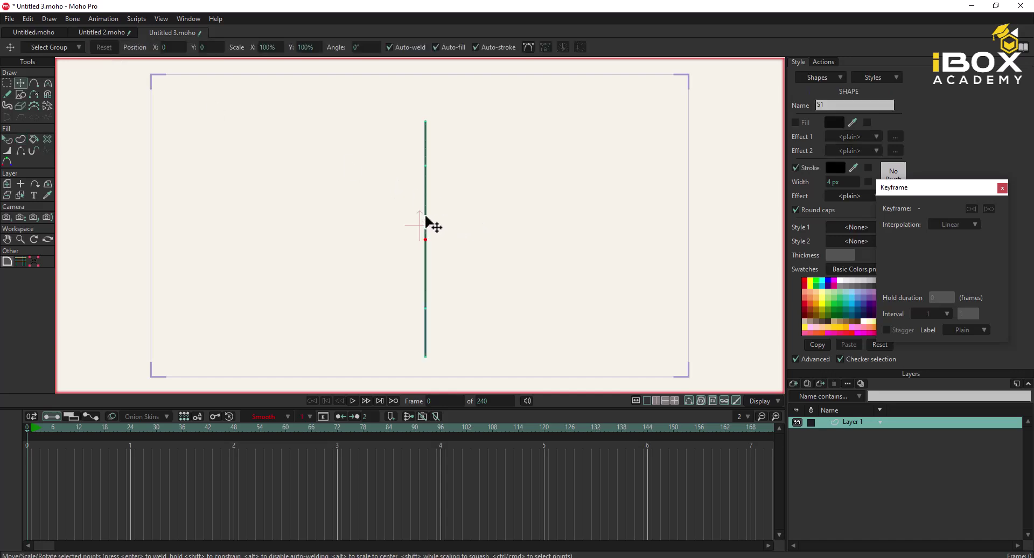
{"action": "key", "text": "ctrl+a"}
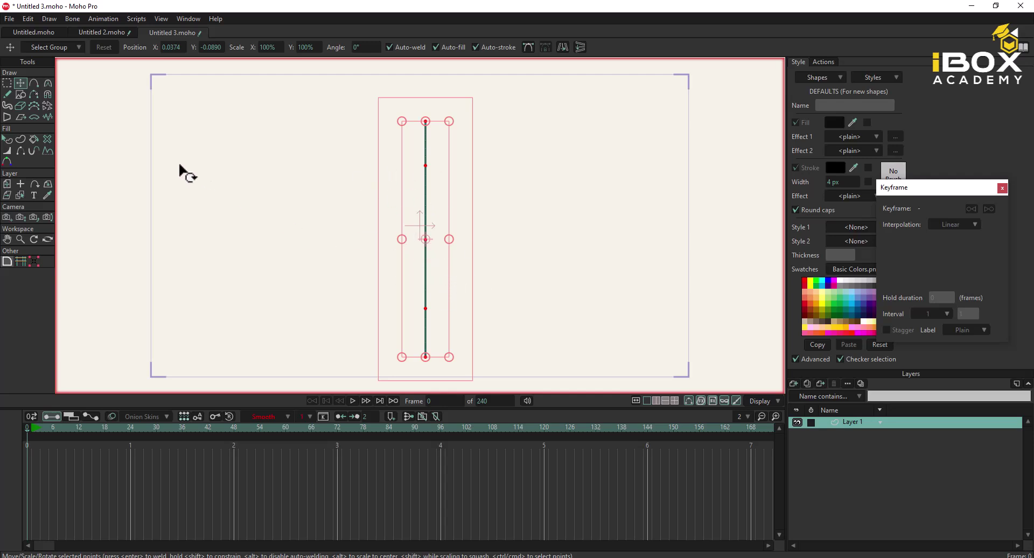
{"action": "left_click", "coordinate": [8, 154]}
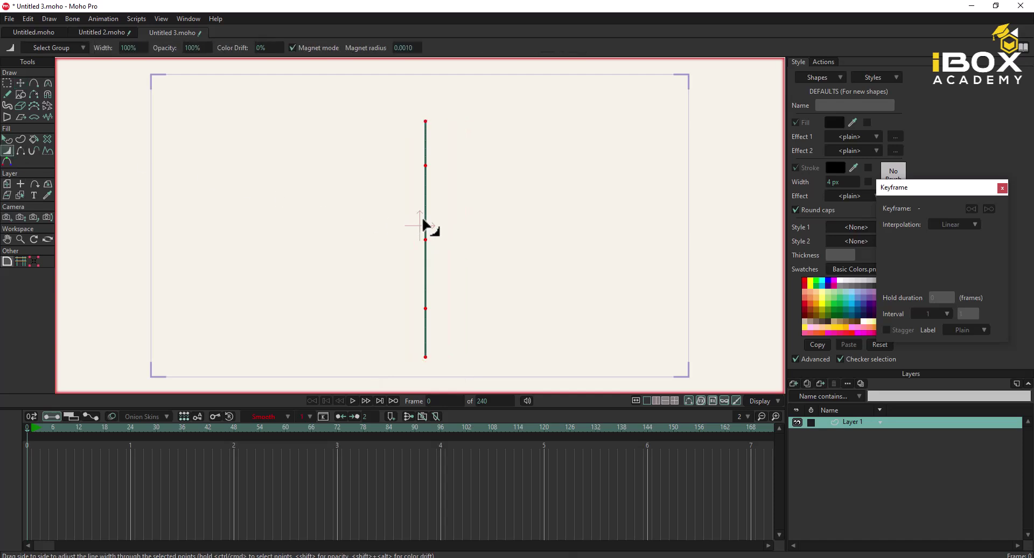
{"action": "mouse_move", "coordinate": [429, 227]}
{"action": "left_mouse_down"}
{"action": "mouse_move", "coordinate": [738, 245]}
{"action": "mouse_move", "coordinate": [441, 232]}
{"action": "mouse_move", "coordinate": [566, 245]}
{"action": "mouse_move", "coordinate": [430, 225]}
{"action": "mouse_move", "coordinate": [654, 219]}
{"action": "left_mouse_up"}
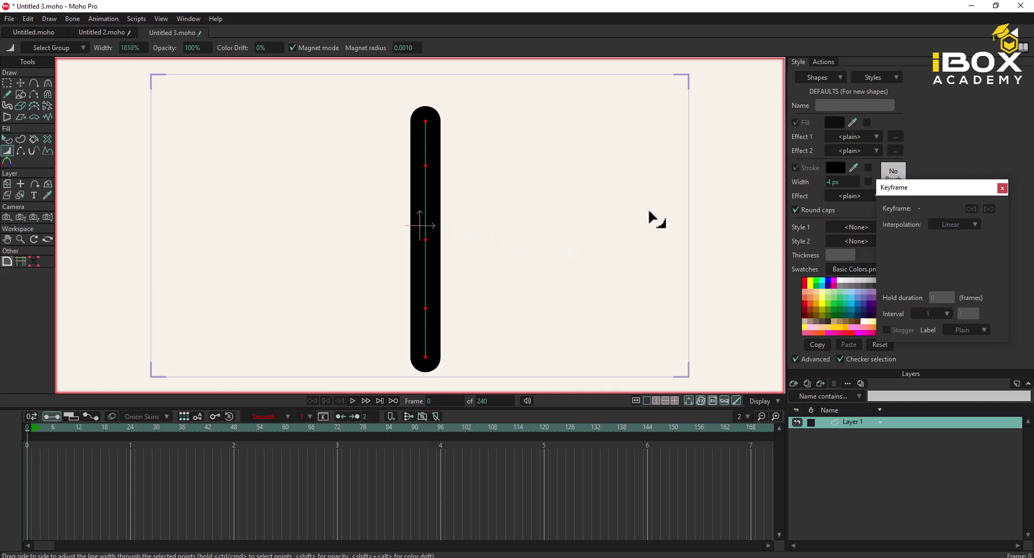
Close the floating Keyframe window, select the thick line shape and open its brush settings
{"action": "left_click_drag", "start_coordinate": [976, 193], "coordinate": [945, 193]}
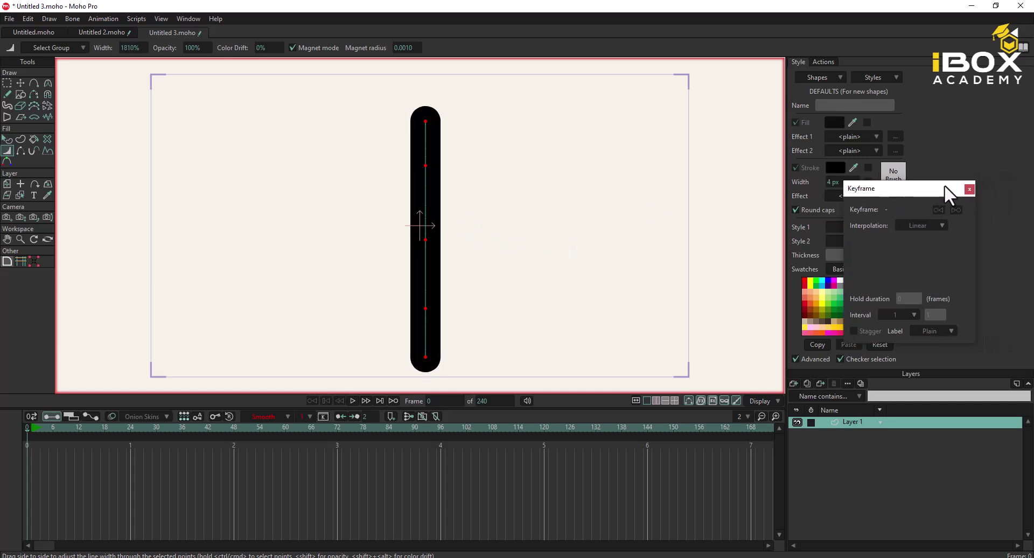
{"action": "left_click", "coordinate": [972, 189]}
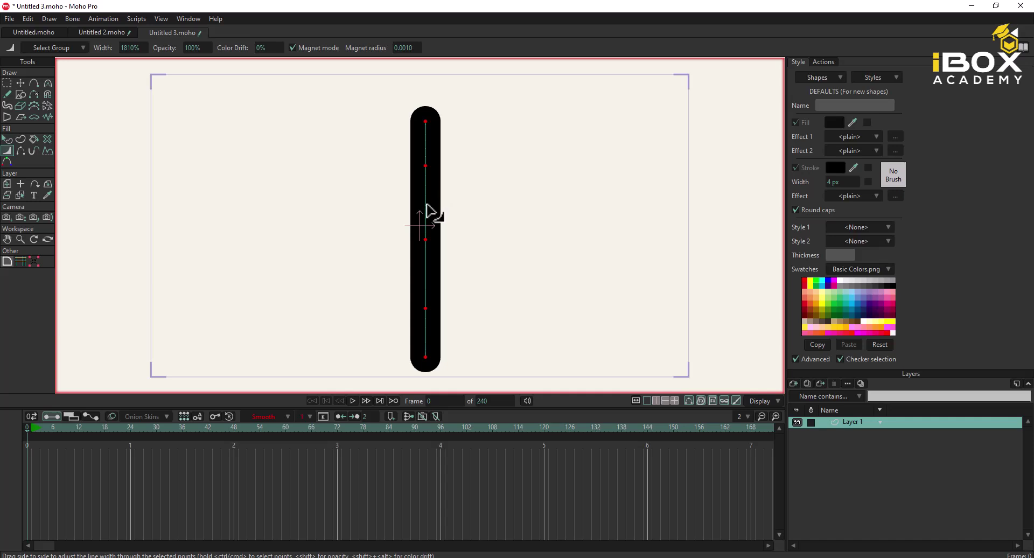
{"action": "left_click", "coordinate": [7, 140]}
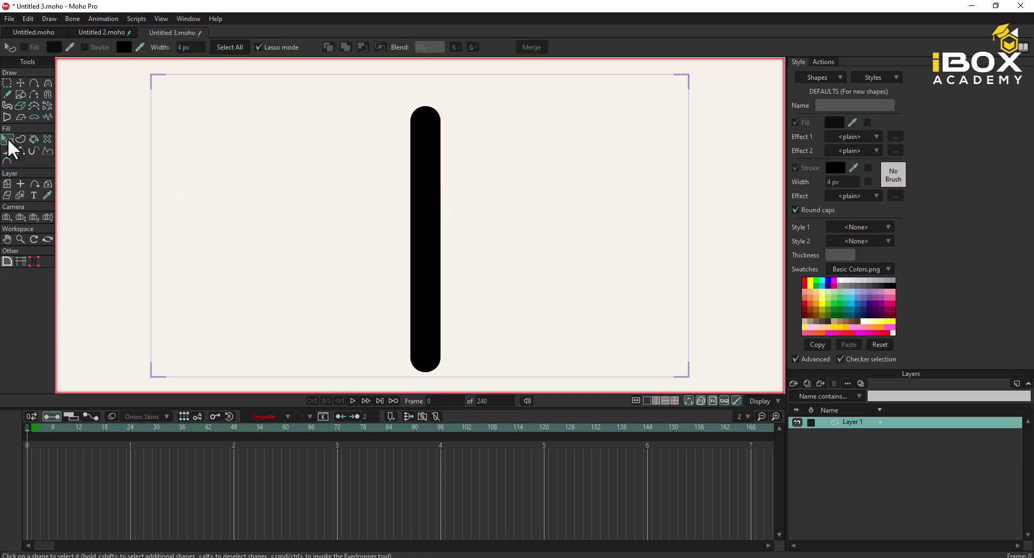
{"action": "left_click", "coordinate": [430, 252]}
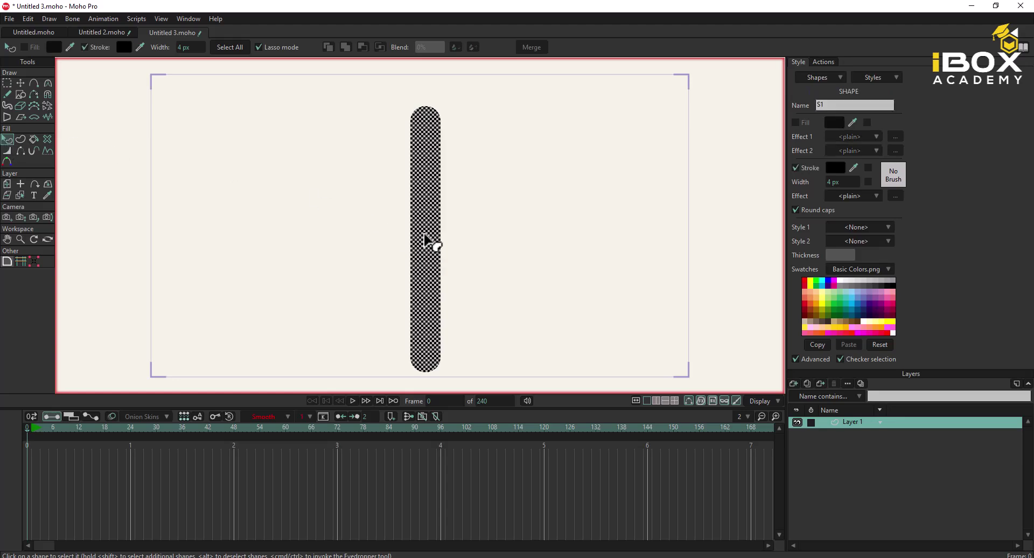
{"action": "left_click", "coordinate": [894, 178]}
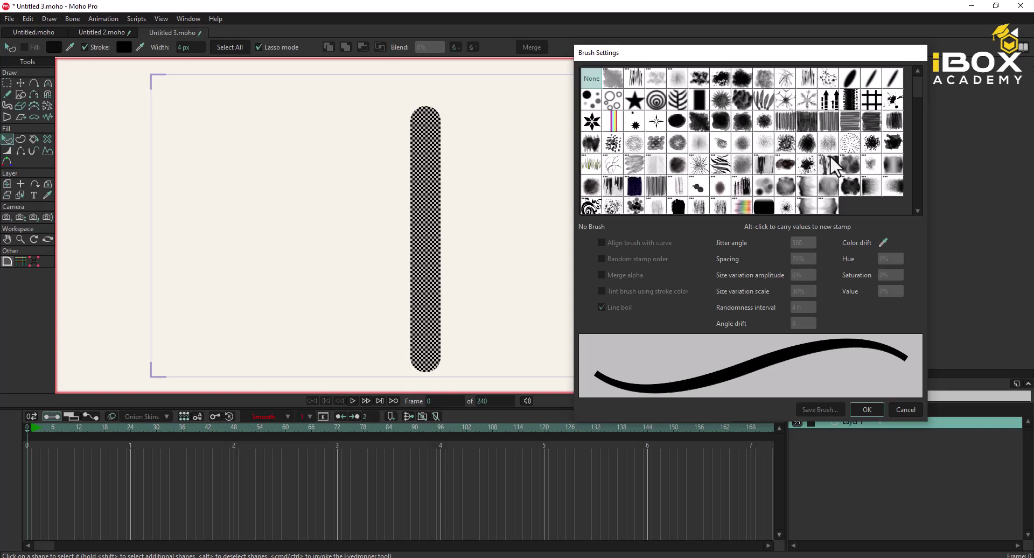
Try several brushes on the line, including CK Ink Soft Smash and CK Ink Sable, and apply MC-HairyInk
{"action": "left_click", "coordinate": [737, 155]}
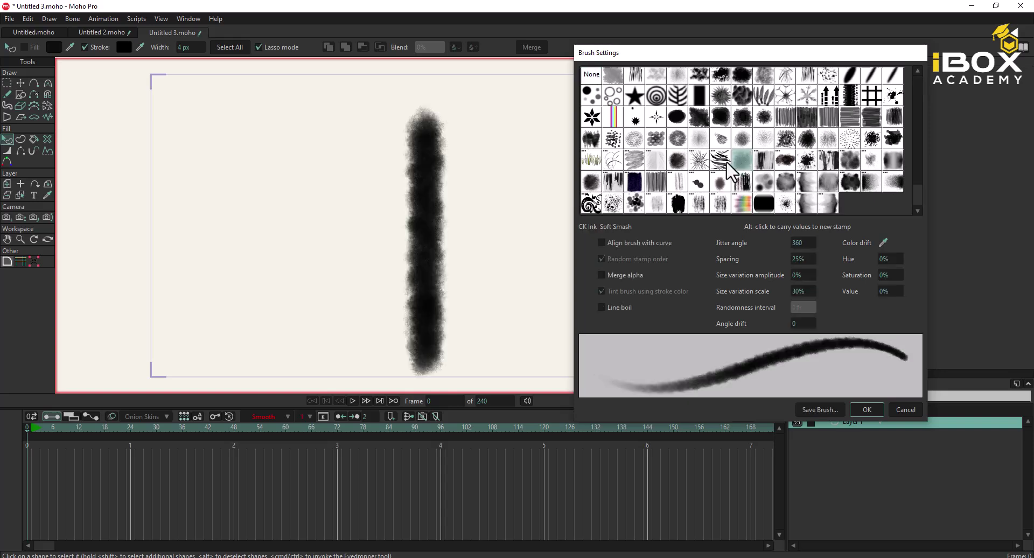
{"action": "left_click", "coordinate": [699, 164]}
{"action": "left_click", "coordinate": [662, 185]}
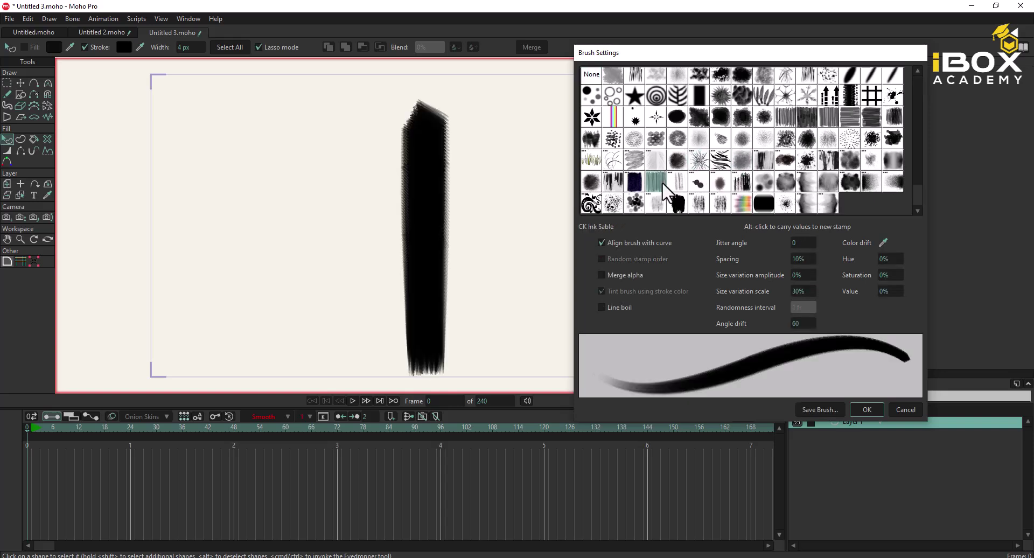
{"action": "left_click", "coordinate": [699, 204]}
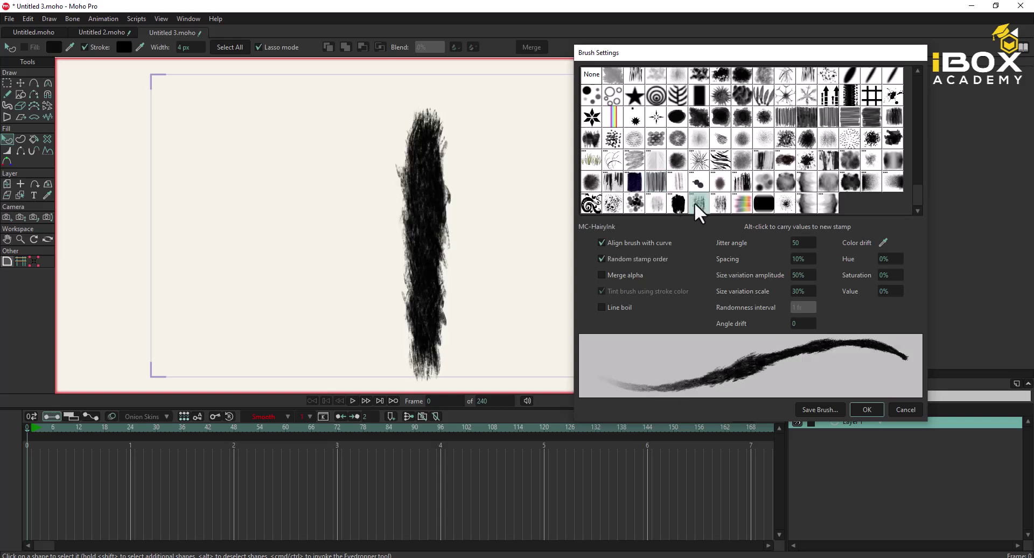
{"action": "left_click", "coordinate": [725, 204]}
{"action": "left_click", "coordinate": [702, 205]}
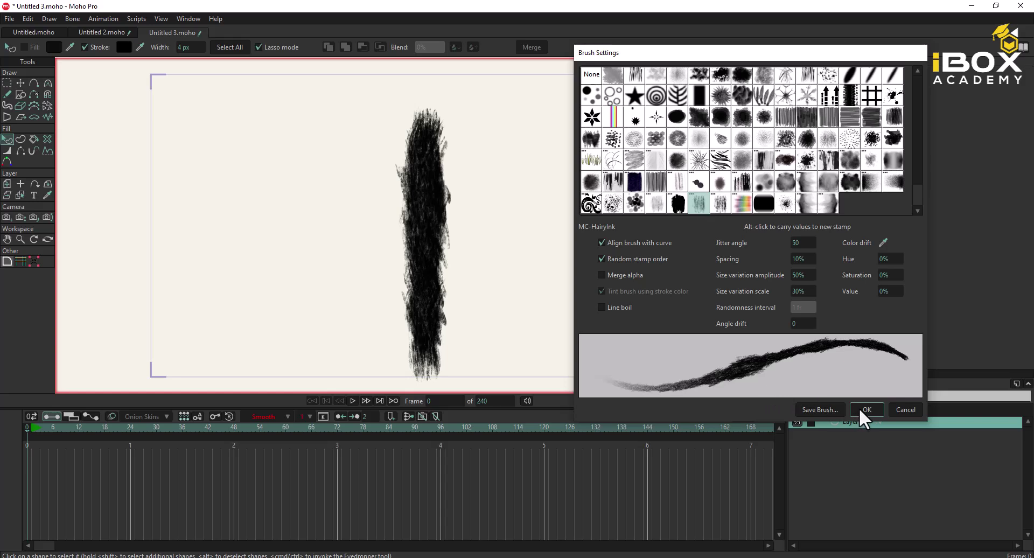
{"action": "mouse_move", "coordinate": [785, 48]}
{"action": "left_mouse_down"}
{"action": "mouse_move", "coordinate": [733, 19]}
{"action": "mouse_move", "coordinate": [557, 13]}
{"action": "mouse_move", "coordinate": [763, 44]}
{"action": "left_mouse_up"}
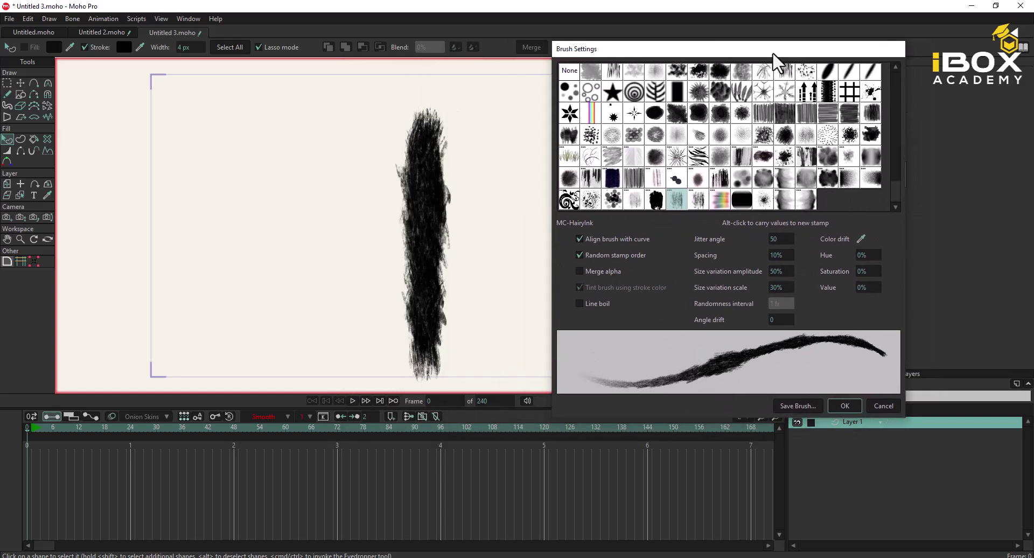
{"action": "left_click", "coordinate": [845, 406]}
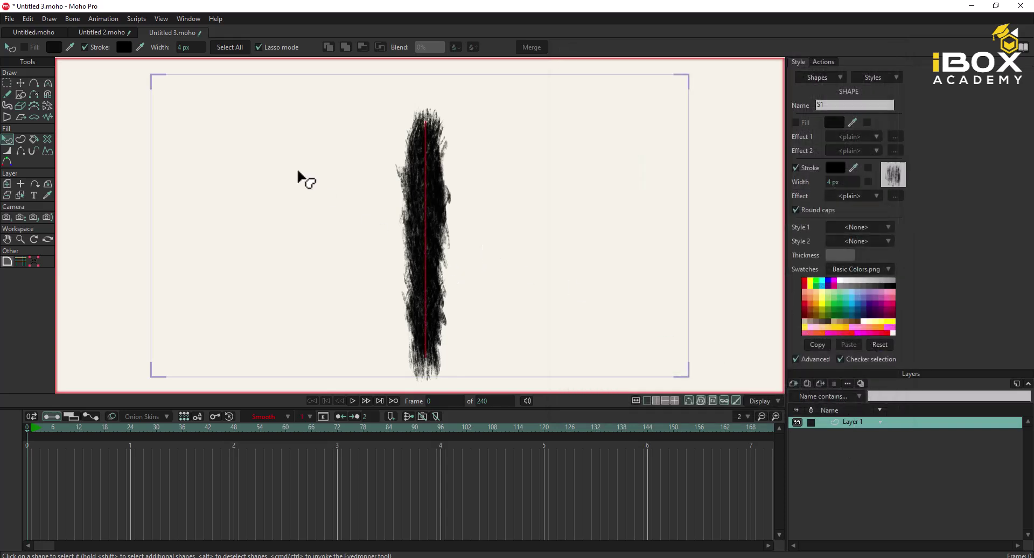
Set the shape's fill and stroke colours to red from the Basic Colors swatches
{"action": "left_click", "coordinate": [803, 305]}
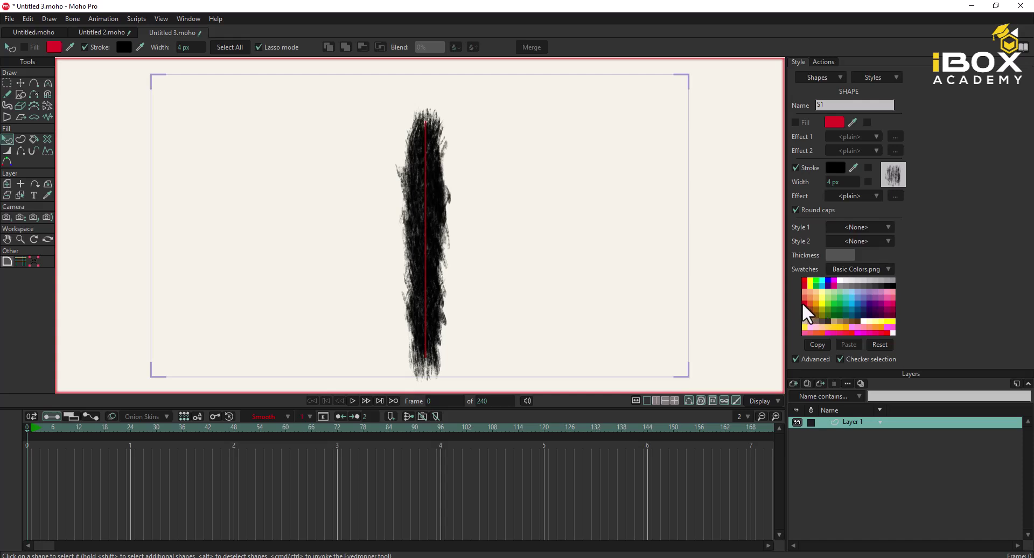
{"action": "left_click", "coordinate": [853, 168]}
{"action": "left_click", "coordinate": [807, 305]}
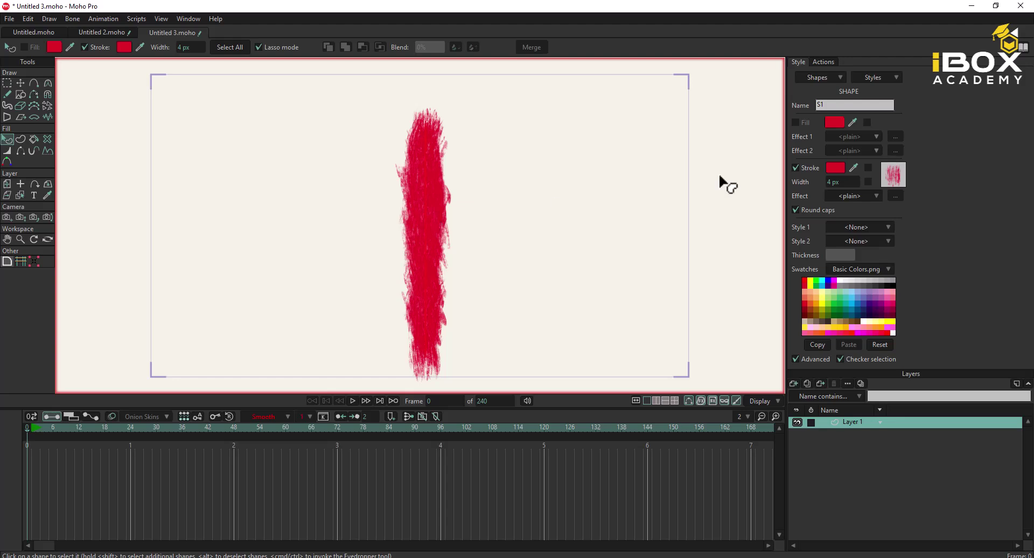
Set the red shape's brush color drift to hue 30.2%, saturation 36% and value 22.2%, and apply it
{"action": "left_click", "coordinate": [895, 173]}
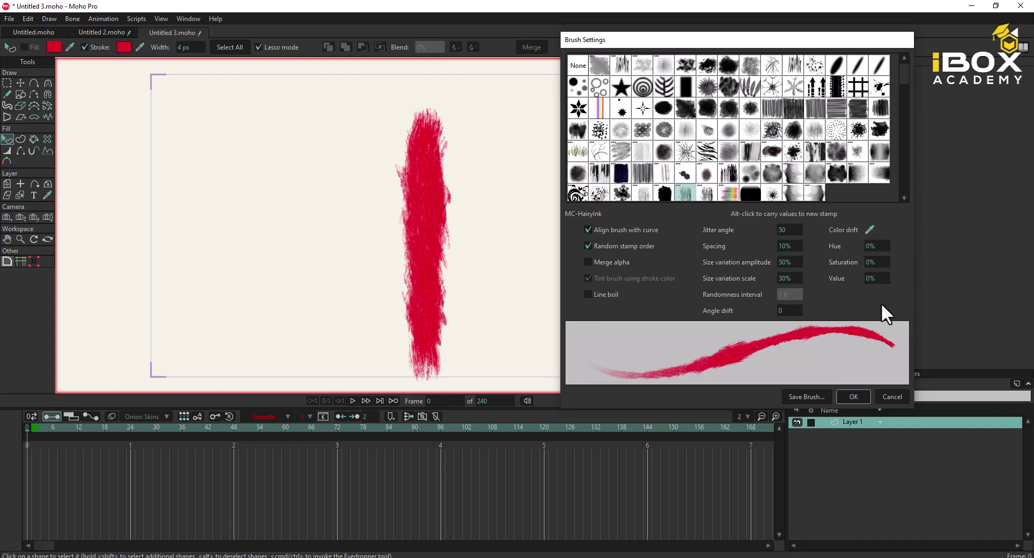
{"action": "left_click_drag", "start_coordinate": [690, 40], "coordinate": [701, 34]}
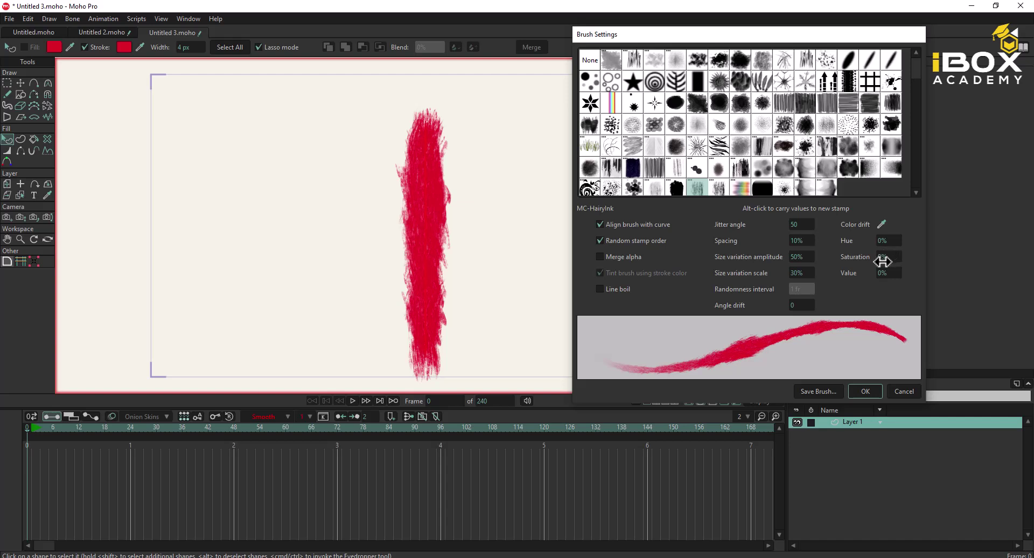
{"action": "mouse_move", "coordinate": [824, 37]}
{"action": "left_mouse_down"}
{"action": "mouse_move", "coordinate": [765, 47]}
{"action": "mouse_move", "coordinate": [257, 38]}
{"action": "left_mouse_up"}
{"action": "left_click_drag", "start_coordinate": [311, 226], "coordinate": [825, 302]}
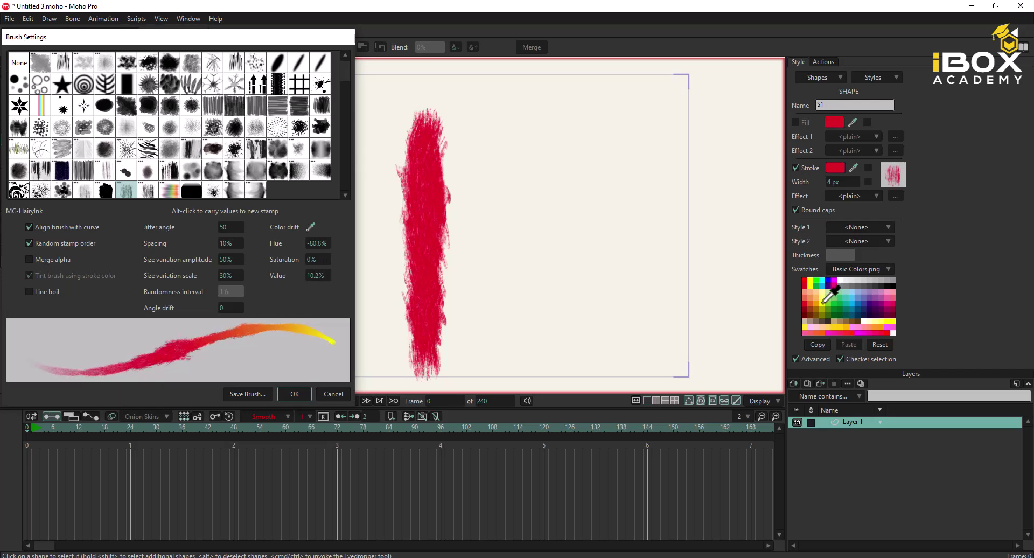
{"action": "mouse_move", "coordinate": [315, 246]}
{"action": "left_mouse_down"}
{"action": "mouse_move", "coordinate": [591, 256]}
{"action": "mouse_move", "coordinate": [536, 269]}
{"action": "mouse_move", "coordinate": [350, 245]}
{"action": "mouse_move", "coordinate": [589, 244]}
{"action": "mouse_move", "coordinate": [397, 259]}
{"action": "mouse_move", "coordinate": [474, 258]}
{"action": "left_mouse_up"}
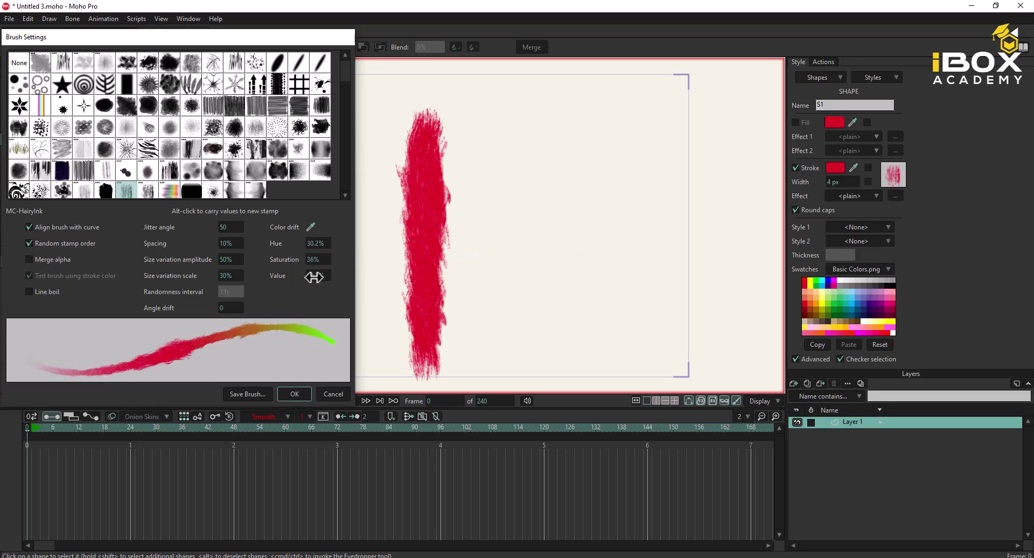
{"action": "left_click_drag", "start_coordinate": [315, 276], "coordinate": [374, 279]}
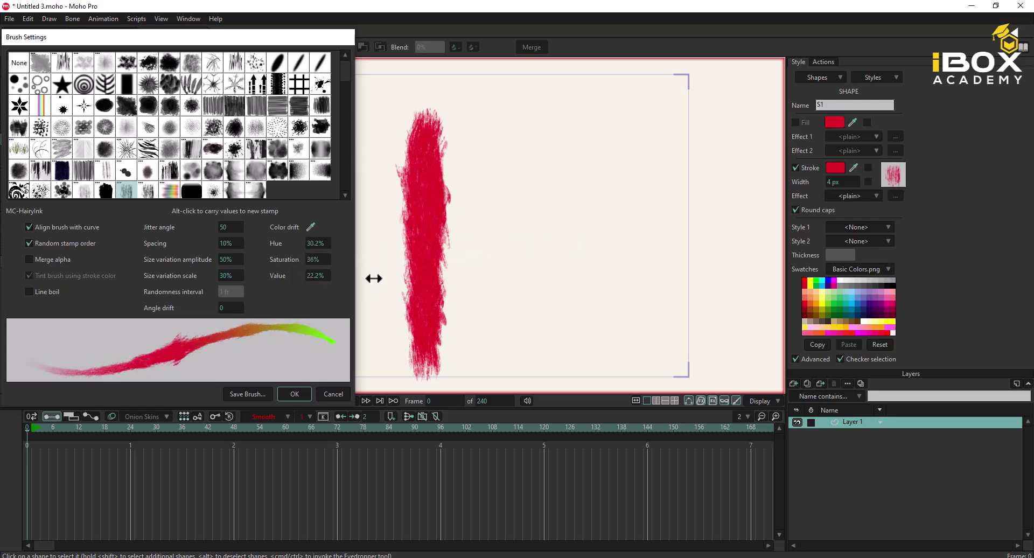
{"action": "left_click", "coordinate": [294, 395]}
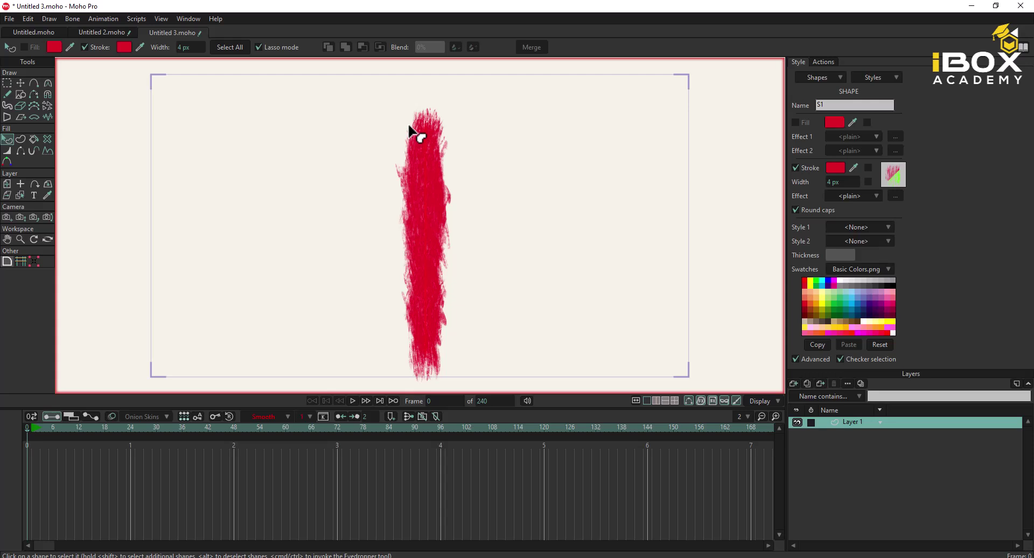
Select the line's middle point and set its color drift to 131% using the Line Width tool
{"action": "key", "text": "a"}
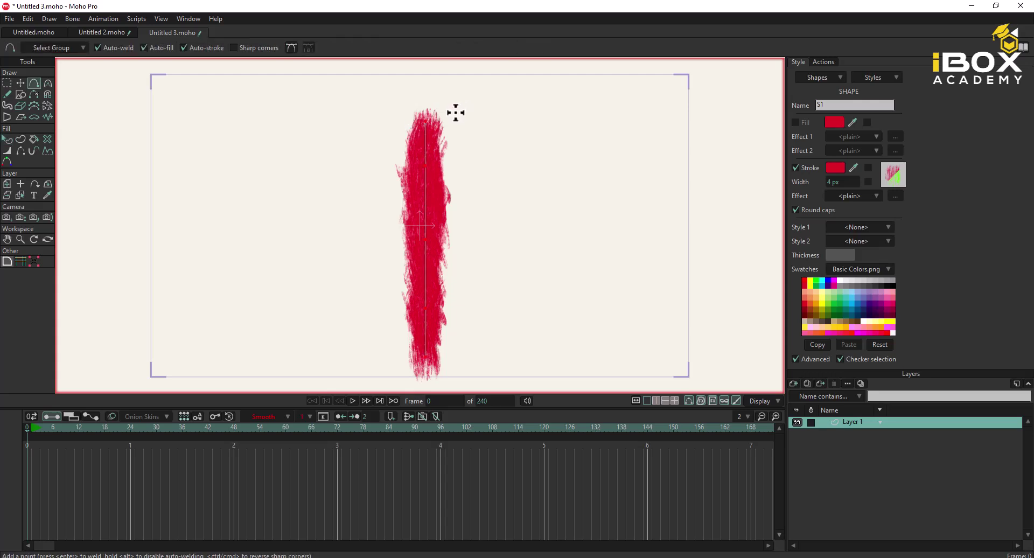
{"action": "left_click", "coordinate": [6, 83]}
{"action": "mouse_move", "coordinate": [500, 101]}
{"action": "left_mouse_down"}
{"action": "mouse_move", "coordinate": [379, 125]}
{"action": "mouse_move", "coordinate": [477, 132]}
{"action": "left_mouse_up"}
{"action": "mouse_move", "coordinate": [399, 219]}
{"action": "left_mouse_down"}
{"action": "mouse_move", "coordinate": [416, 289]}
{"action": "mouse_move", "coordinate": [461, 235]}
{"action": "mouse_move", "coordinate": [427, 215]}
{"action": "left_mouse_up"}
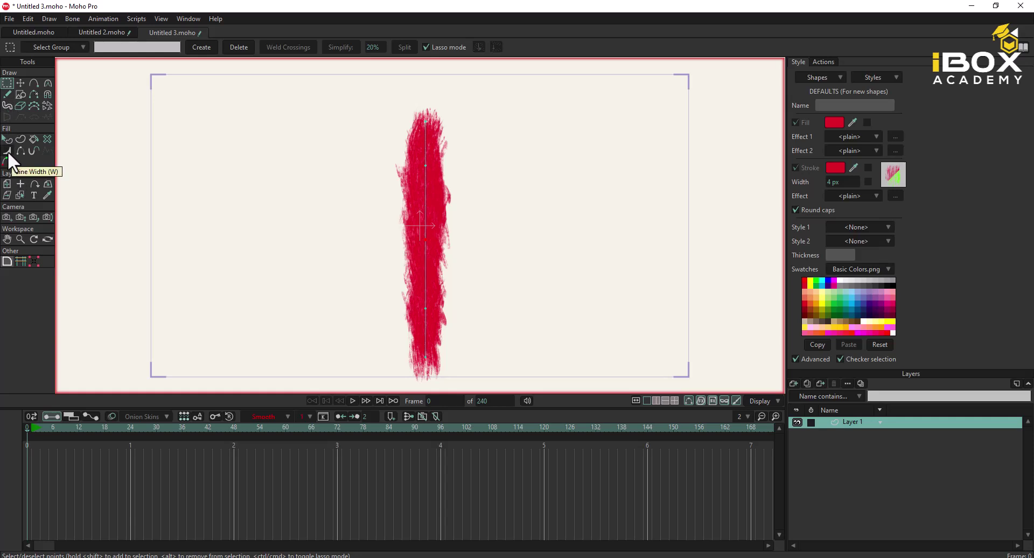
{"action": "left_click", "coordinate": [7, 152]}
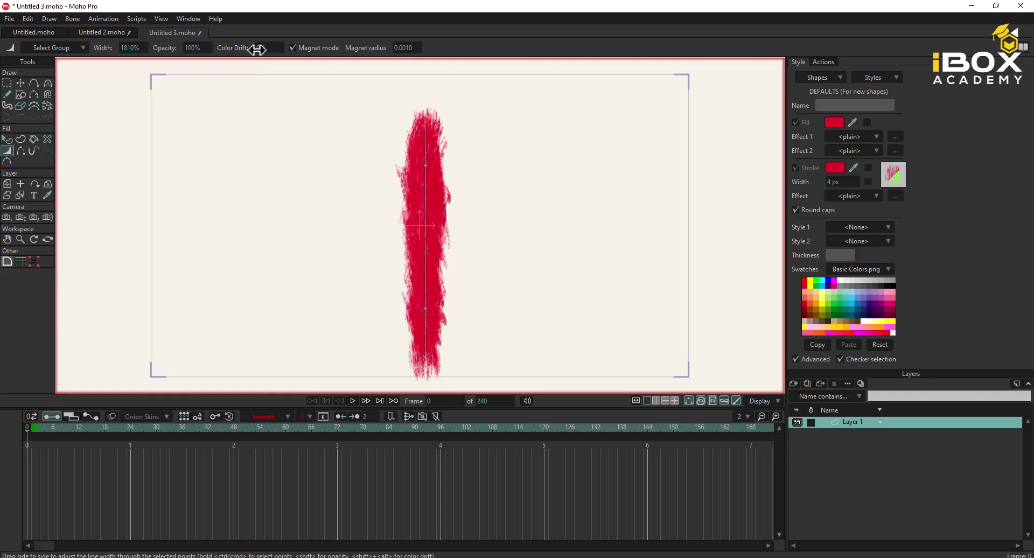
{"action": "left_click_drag", "start_coordinate": [257, 50], "coordinate": [711, 51]}
{"action": "left_click_drag", "start_coordinate": [259, 49], "coordinate": [513, 46]}
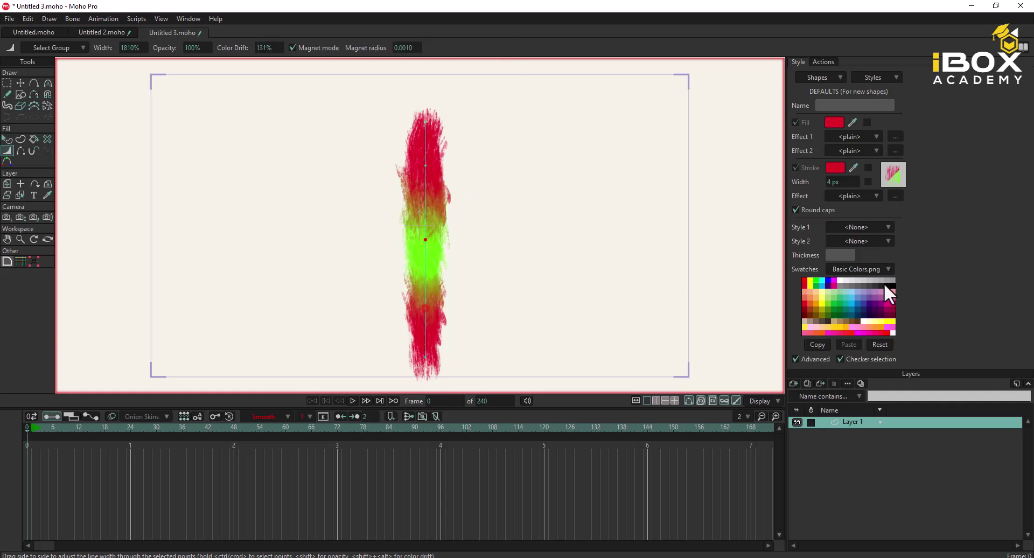
Select the line shape and sample yellow from the swatches as its brush's color drift colour
{"action": "left_click", "coordinate": [7, 139]}
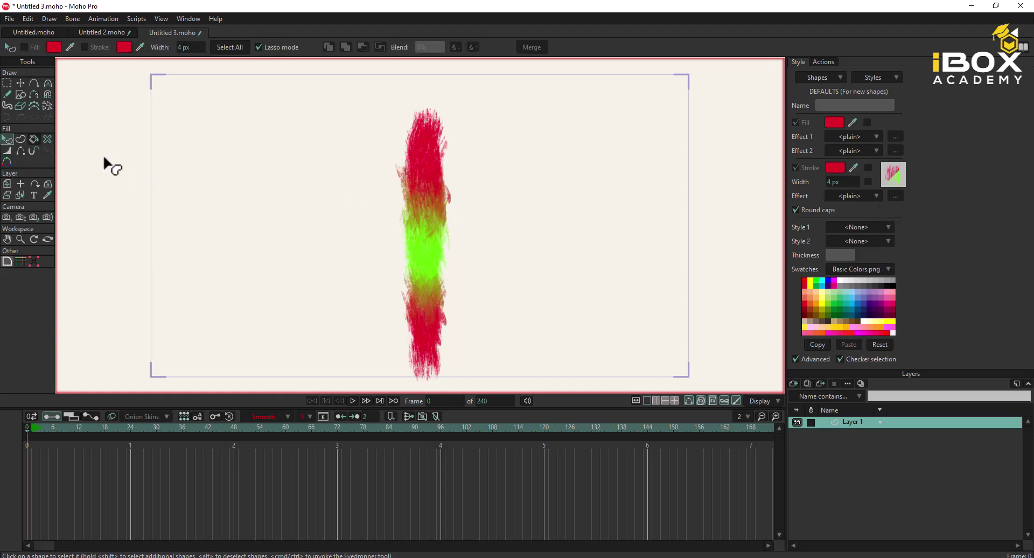
{"action": "left_click", "coordinate": [420, 260]}
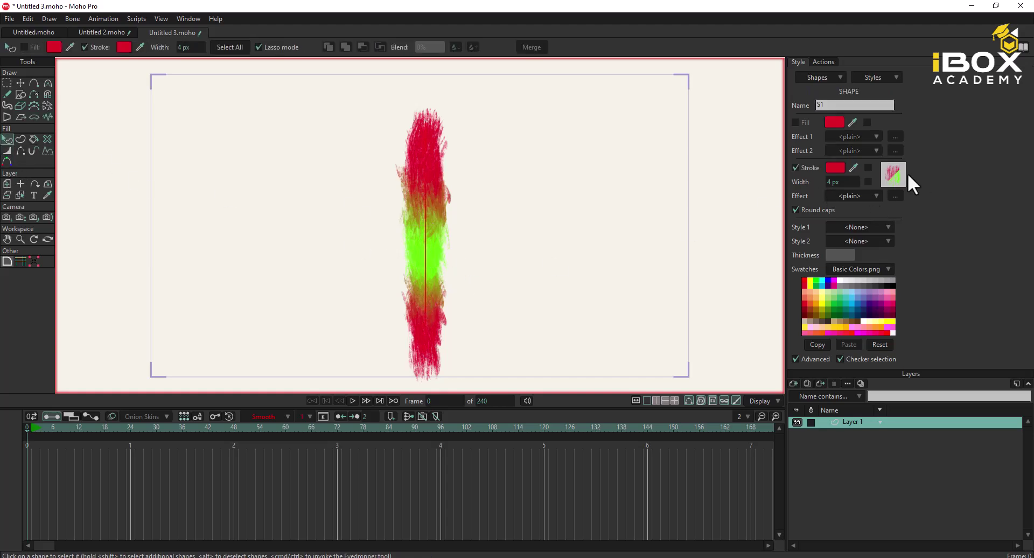
{"action": "left_click", "coordinate": [893, 174]}
{"action": "mouse_move", "coordinate": [609, 113]}
{"action": "left_mouse_down"}
{"action": "mouse_move", "coordinate": [122, 40]}
{"action": "mouse_move", "coordinate": [199, 65]}
{"action": "left_mouse_up"}
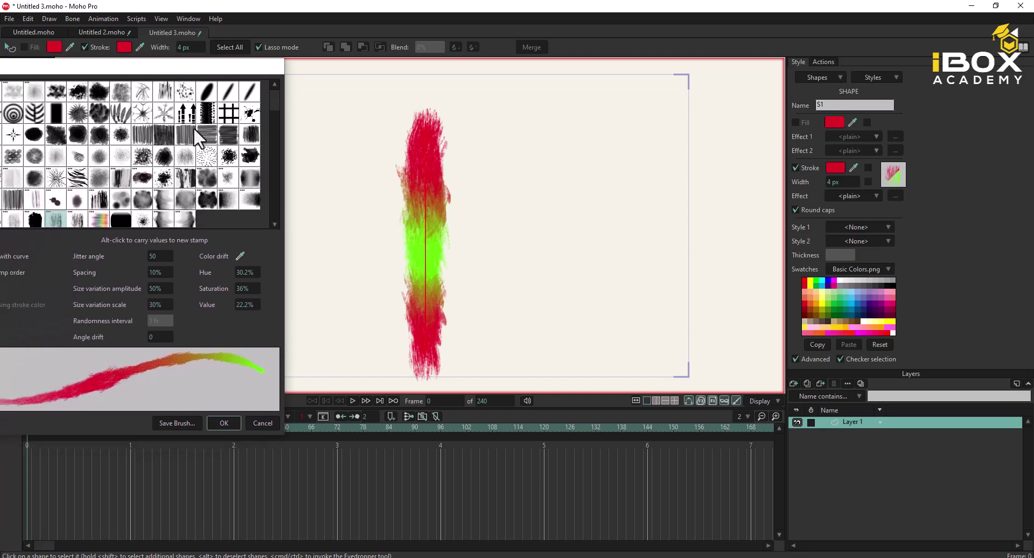
{"action": "mouse_move", "coordinate": [240, 256]}
{"action": "left_mouse_down"}
{"action": "mouse_move", "coordinate": [539, 270]}
{"action": "mouse_move", "coordinate": [803, 291]}
{"action": "mouse_move", "coordinate": [821, 302]}
{"action": "left_mouse_up"}
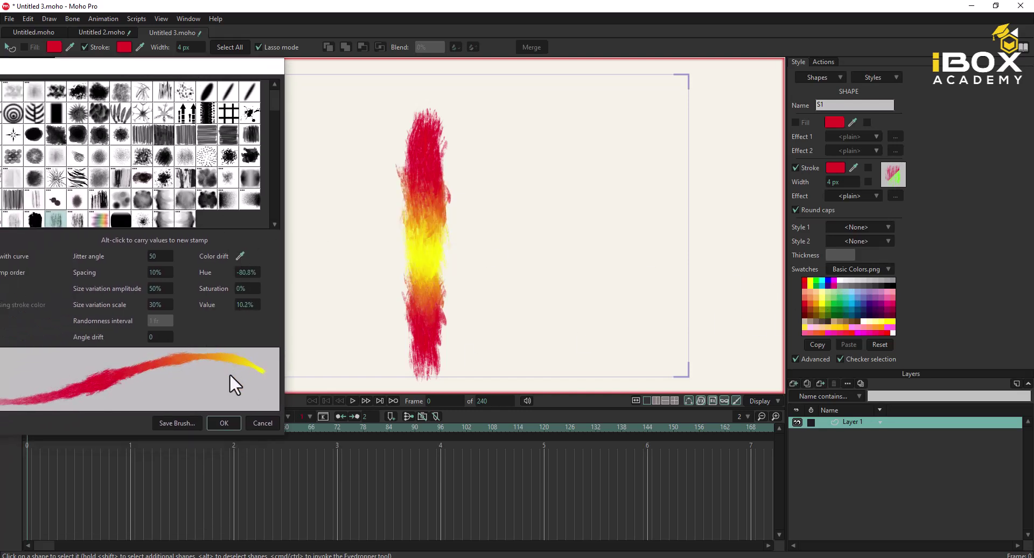
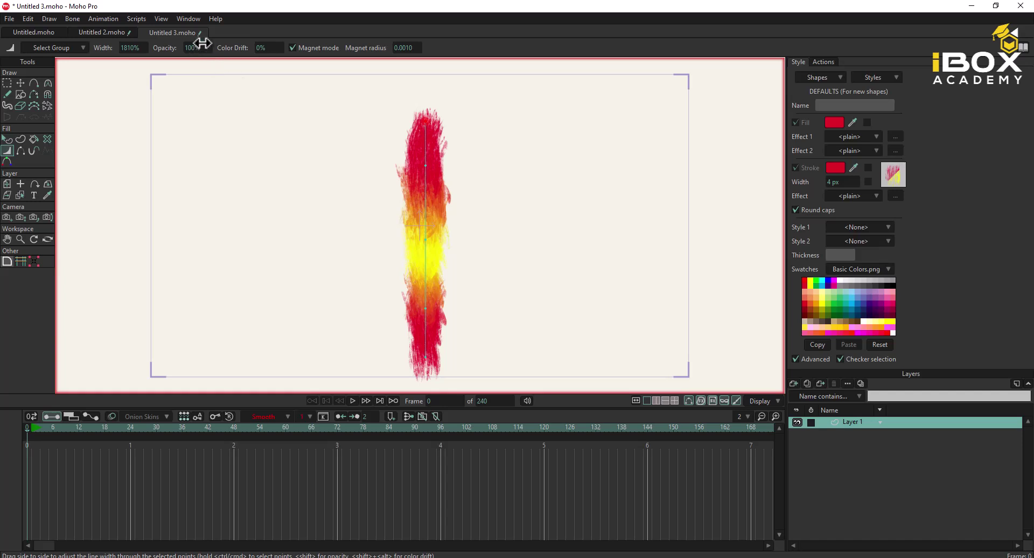
Set the line's opacity to -2% at the top point and 59% at the second point from the top
{"action": "mouse_move", "coordinate": [205, 47]}
{"action": "left_mouse_down"}
{"action": "mouse_move", "coordinate": [16, 48]}
{"action": "mouse_move", "coordinate": [187, 54]}
{"action": "mouse_move", "coordinate": [28, 48]}
{"action": "left_mouse_up"}
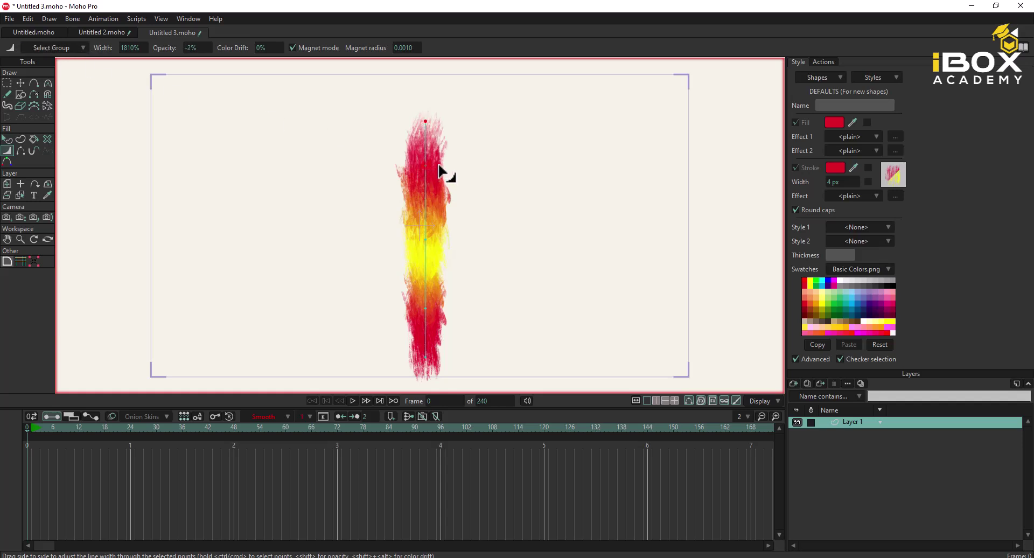
{"action": "left_click_drag", "start_coordinate": [431, 173], "coordinate": [429, 168]}
{"action": "left_click", "coordinate": [431, 166]}
{"action": "key", "text": "g"}
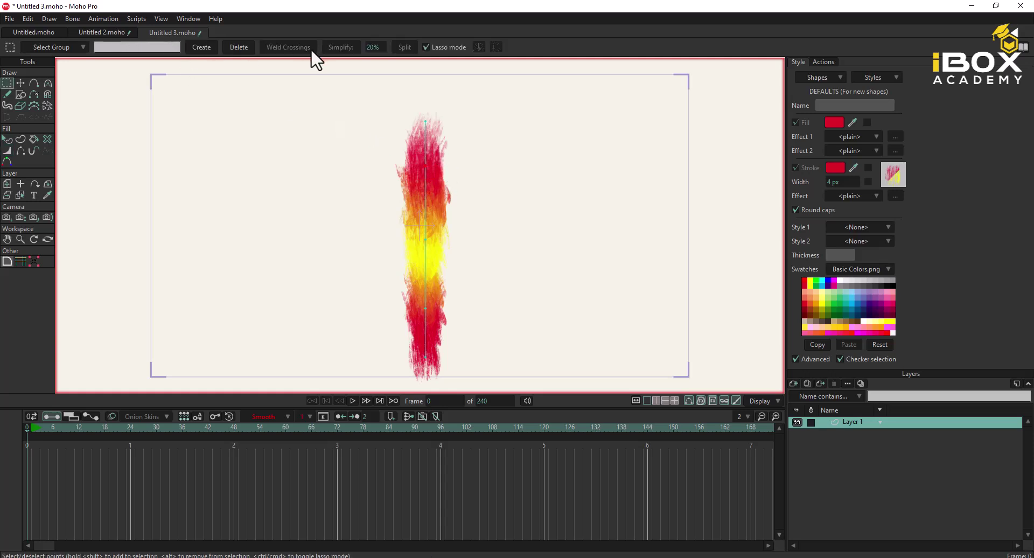
{"action": "key", "text": "w"}
{"action": "left_click_drag", "start_coordinate": [194, 50], "coordinate": [38, 57]}
{"action": "left_click_drag", "start_coordinate": [189, 46], "coordinate": [121, 53]}
Widen the line at its middle point to about 2954%
{"action": "left_click", "coordinate": [425, 239]}
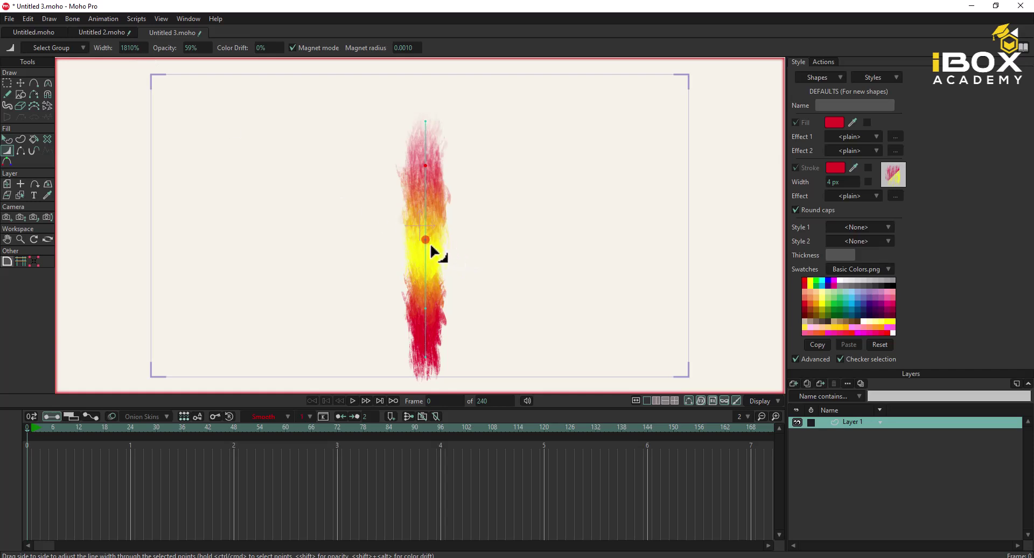
{"action": "key", "text": "q"}
{"action": "mouse_move", "coordinate": [451, 229]}
{"action": "left_mouse_down"}
{"action": "mouse_move", "coordinate": [424, 273]}
{"action": "mouse_move", "coordinate": [423, 213]}
{"action": "mouse_move", "coordinate": [438, 253]}
{"action": "left_mouse_up"}
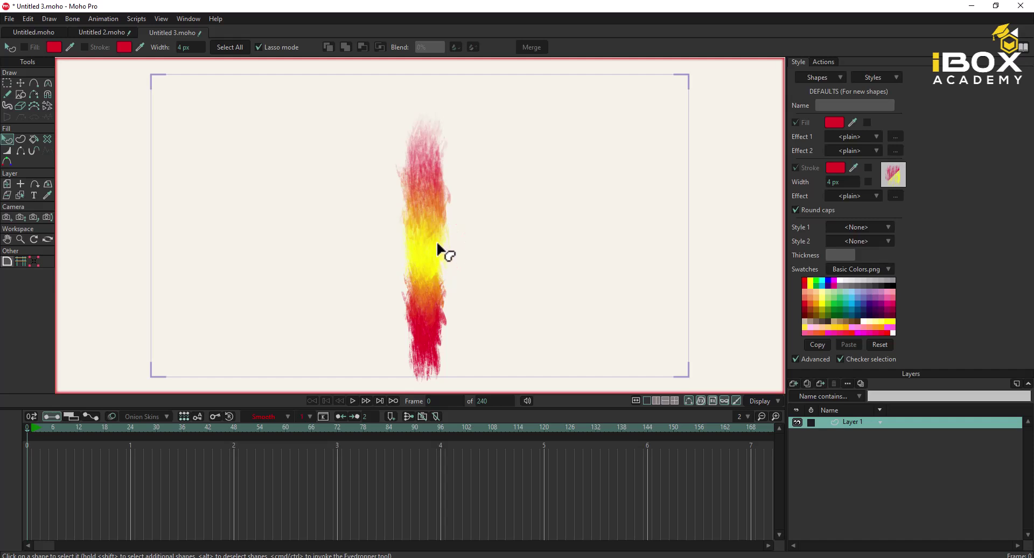
{"action": "key", "text": "w"}
{"action": "mouse_move", "coordinate": [437, 242]}
{"action": "left_mouse_down"}
{"action": "mouse_move", "coordinate": [556, 247]}
{"action": "mouse_move", "coordinate": [667, 226]}
{"action": "left_mouse_up"}
{"action": "left_click_drag", "start_coordinate": [478, 263], "coordinate": [528, 266]}
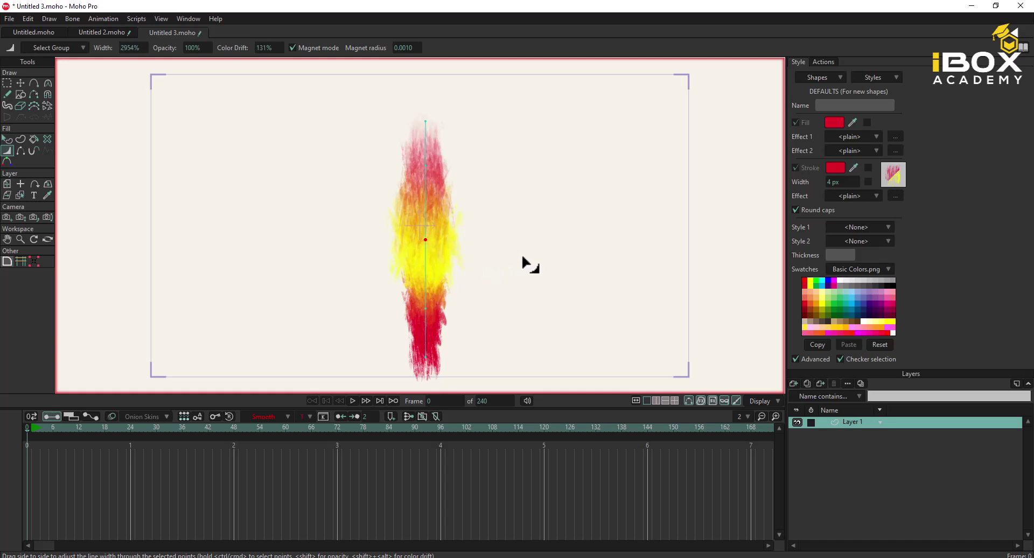
Taper the line towards both ends, reducing its width to about 728%, 1324%, 1384% and 364% at the first, second, fourth and bottom points
{"action": "mouse_move", "coordinate": [441, 369]}
{"action": "left_mouse_down"}
{"action": "mouse_move", "coordinate": [264, 370]}
{"action": "mouse_move", "coordinate": [487, 316]}
{"action": "mouse_move", "coordinate": [402, 334]}
{"action": "mouse_move", "coordinate": [462, 374]}
{"action": "mouse_move", "coordinate": [363, 387]}
{"action": "mouse_move", "coordinate": [377, 264]}
{"action": "left_mouse_up"}
{"action": "left_click", "coordinate": [426, 121]}
{"action": "left_click", "coordinate": [426, 166]}
{"action": "left_click_drag", "start_coordinate": [457, 177], "coordinate": [323, 172]}
{"action": "left_click", "coordinate": [426, 120]}
{"action": "left_click_drag", "start_coordinate": [474, 362], "coordinate": [418, 370]}
{"action": "mouse_move", "coordinate": [478, 302]}
{"action": "left_mouse_down"}
{"action": "mouse_move", "coordinate": [433, 298]}
{"action": "mouse_move", "coordinate": [446, 300]}
{"action": "mouse_move", "coordinate": [454, 347]}
{"action": "mouse_move", "coordinate": [412, 359]}
{"action": "left_mouse_up"}
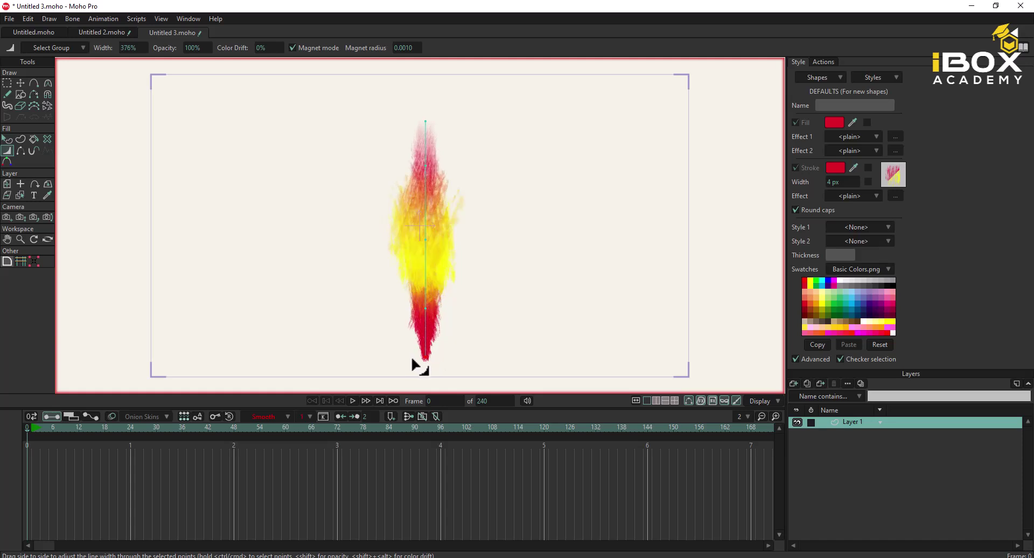
{"action": "left_click", "coordinate": [426, 121]}
{"action": "left_click", "coordinate": [457, 173]}
{"action": "left_click_drag", "start_coordinate": [438, 173], "coordinate": [496, 172]}
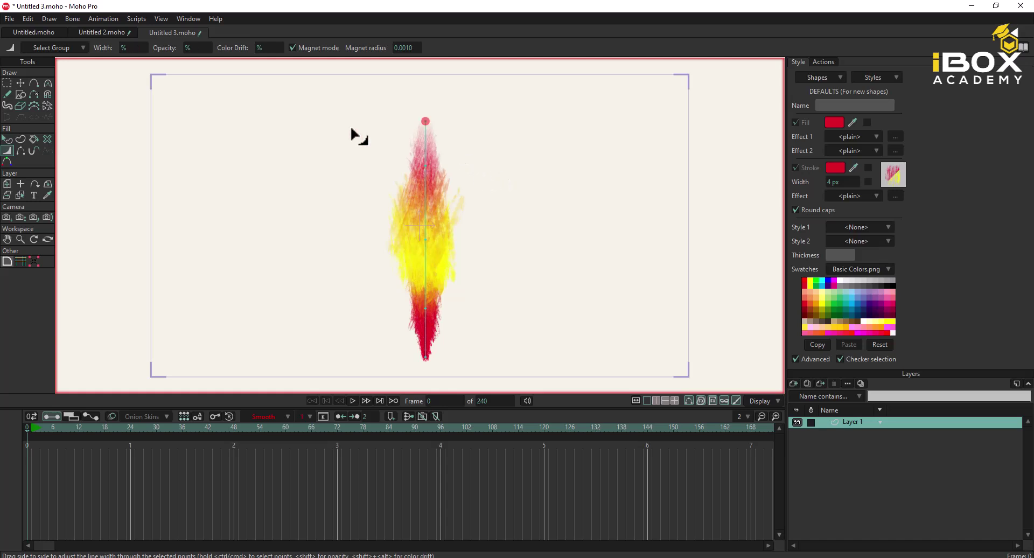
Select the line's top point and lower its opacity to -37%
{"action": "key", "text": "g"}
{"action": "mouse_move", "coordinate": [513, 110]}
{"action": "left_mouse_down"}
{"action": "mouse_move", "coordinate": [415, 135]}
{"action": "mouse_move", "coordinate": [431, 91]}
{"action": "left_mouse_up"}
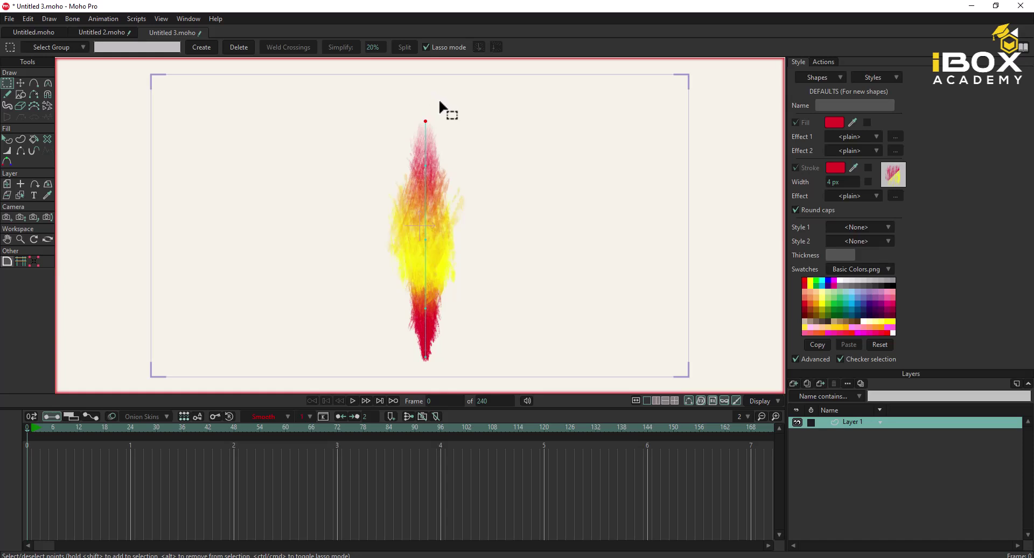
{"action": "left_click", "coordinate": [7, 150]}
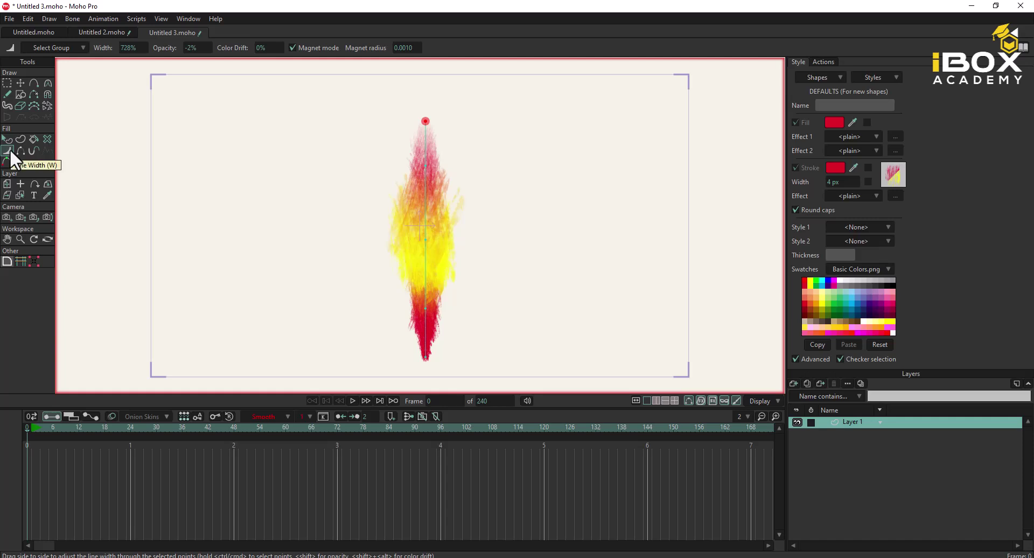
{"action": "left_click_drag", "start_coordinate": [202, 52], "coordinate": [182, 49]}
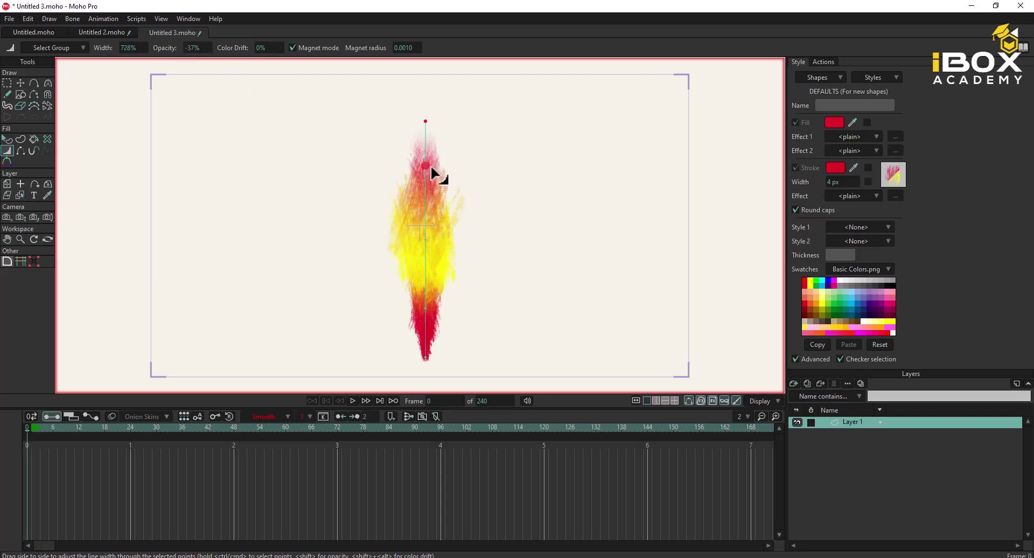
Select the second point from the top and set its opacity to 30%
{"action": "key", "text": "g"}
{"action": "mouse_move", "coordinate": [446, 161]}
{"action": "left_mouse_down"}
{"action": "mouse_move", "coordinate": [405, 163]}
{"action": "mouse_move", "coordinate": [430, 149]}
{"action": "left_mouse_up"}
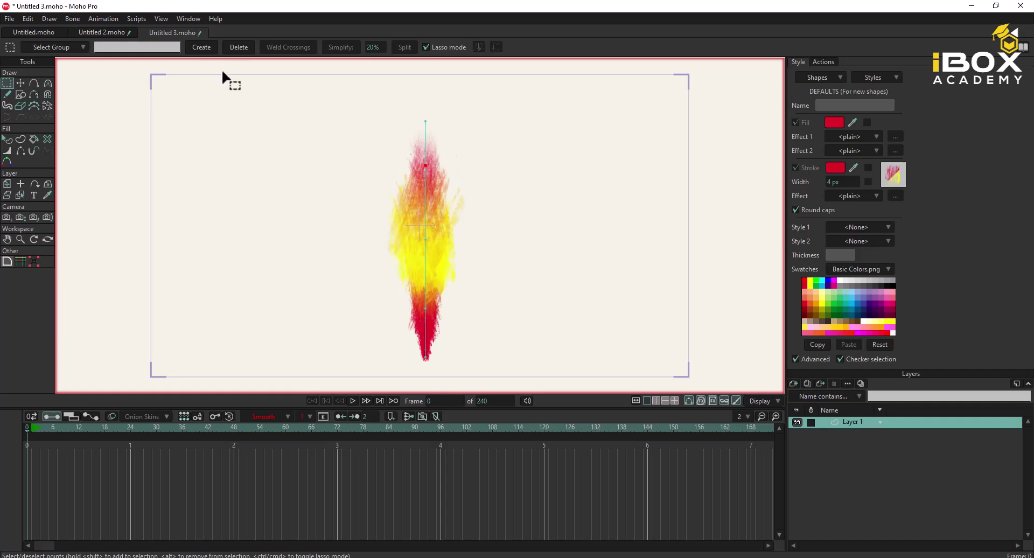
{"action": "key", "text": "w"}
{"action": "left_click_drag", "start_coordinate": [189, 50], "coordinate": [53, 57]}
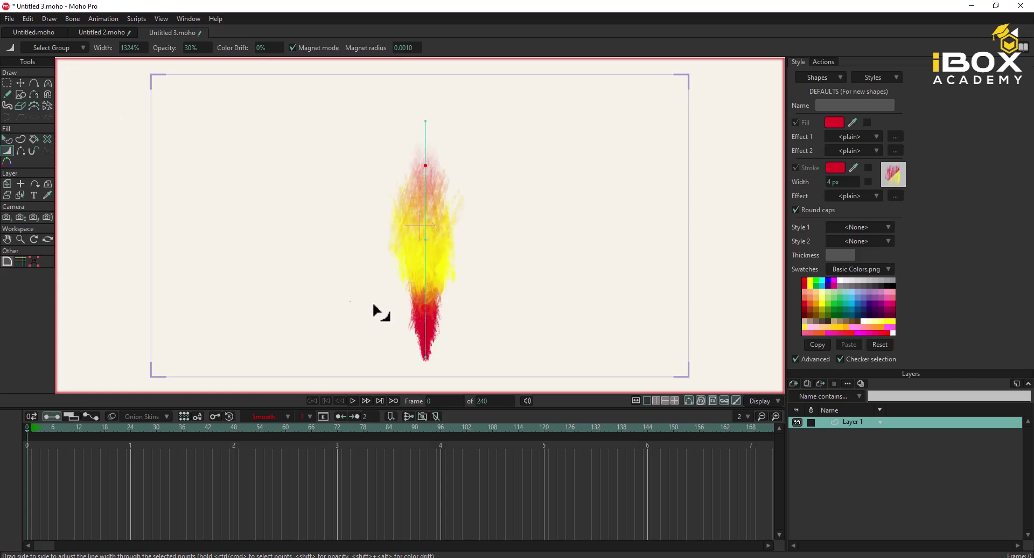
Select the line's bottom point and reduce its opacity to -6%
{"action": "key", "text": "g"}
{"action": "mouse_move", "coordinate": [409, 350]}
{"action": "left_mouse_down"}
{"action": "mouse_move", "coordinate": [459, 360]}
{"action": "mouse_move", "coordinate": [412, 350]}
{"action": "left_mouse_up"}
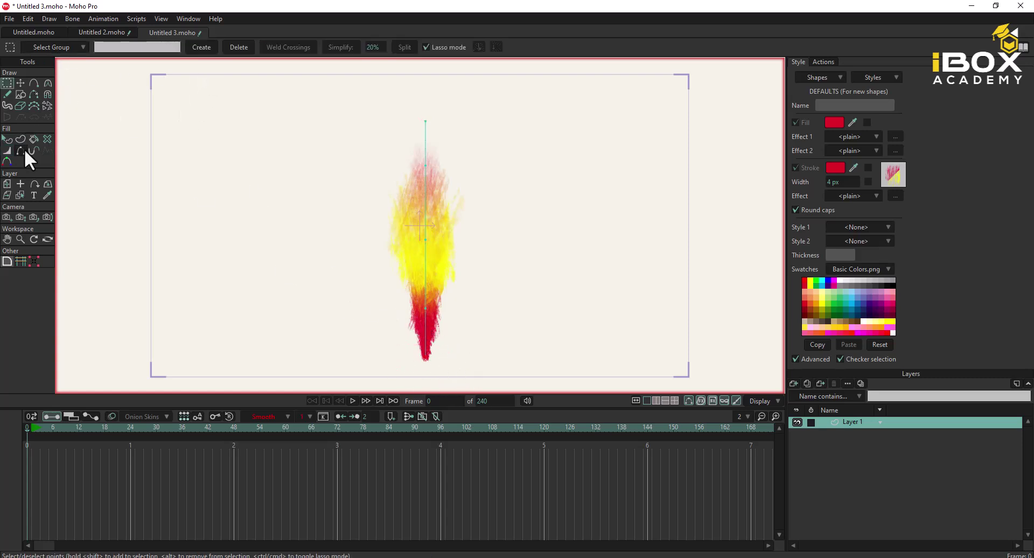
{"action": "left_click", "coordinate": [7, 151]}
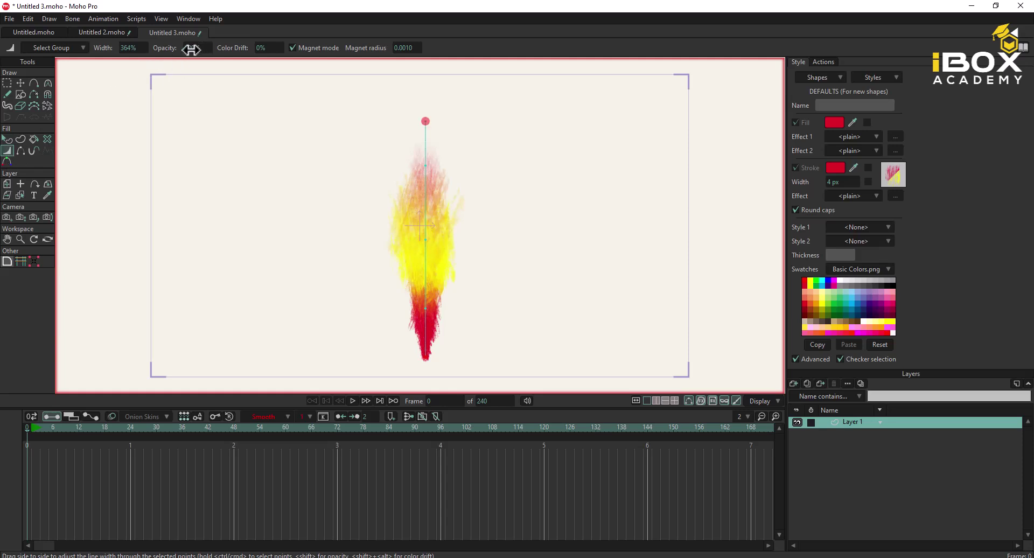
{"action": "left_click_drag", "start_coordinate": [199, 48], "coordinate": [62, 49]}
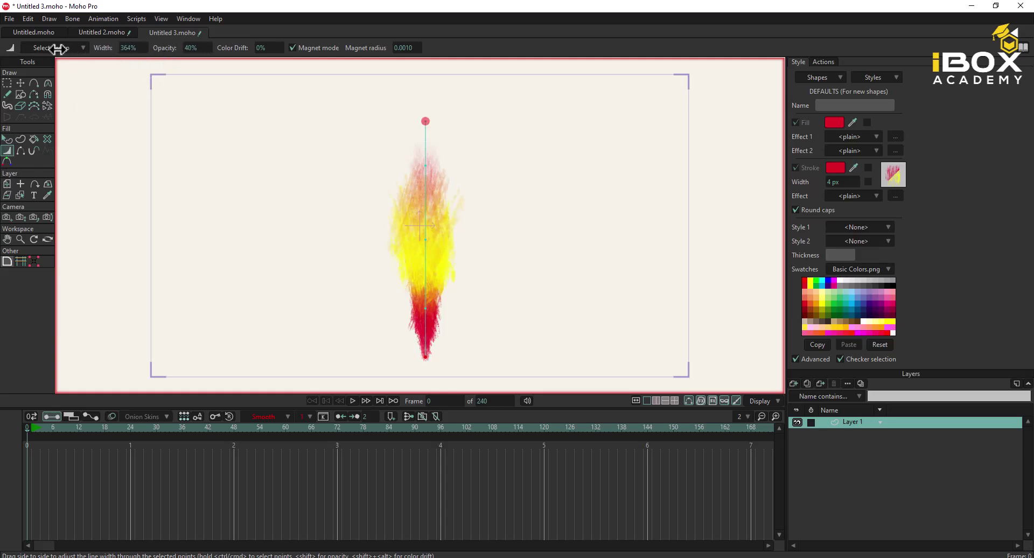
{"action": "left_click_drag", "start_coordinate": [199, 48], "coordinate": [83, 55]}
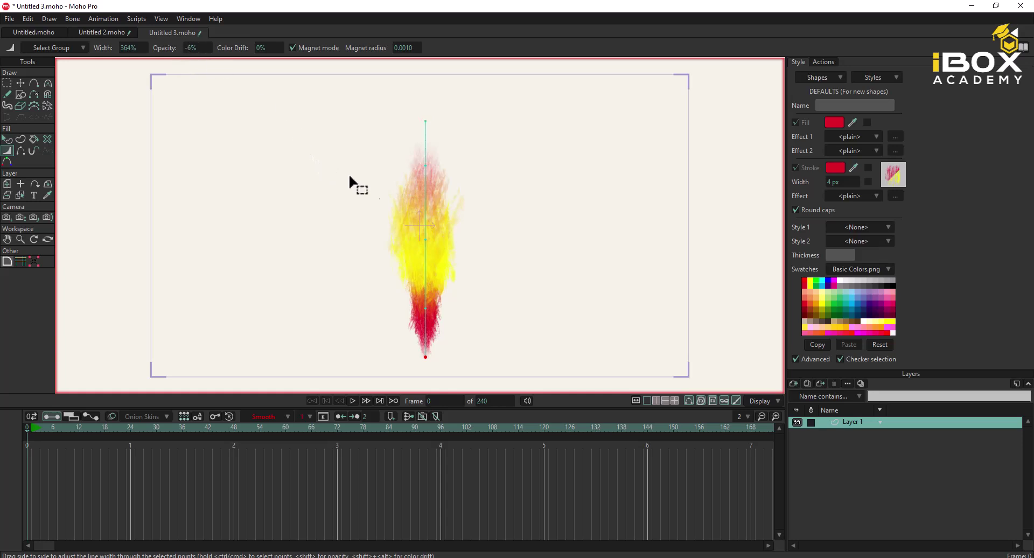
Select the point just above the bottom one and set its opacity to 20%
{"action": "key", "text": "g"}
{"action": "left_click_drag", "start_coordinate": [404, 340], "coordinate": [439, 301]}
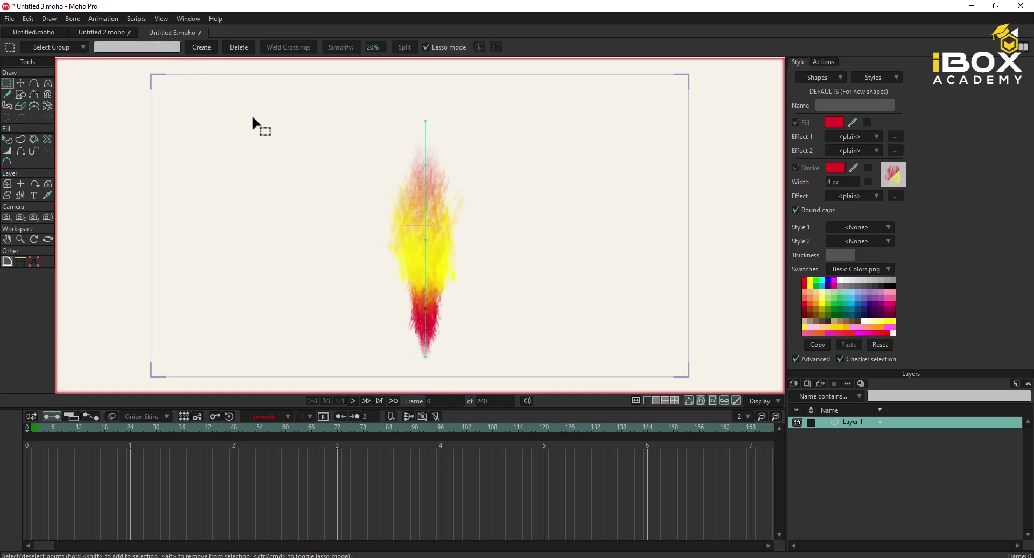
{"action": "key", "text": "w"}
{"action": "mouse_move", "coordinate": [201, 48]}
{"action": "left_mouse_down"}
{"action": "mouse_move", "coordinate": [35, 63]}
{"action": "mouse_move", "coordinate": [22, 79]}
{"action": "left_mouse_up"}
{"action": "left_click_drag", "start_coordinate": [191, 49], "coordinate": [5, 63]}
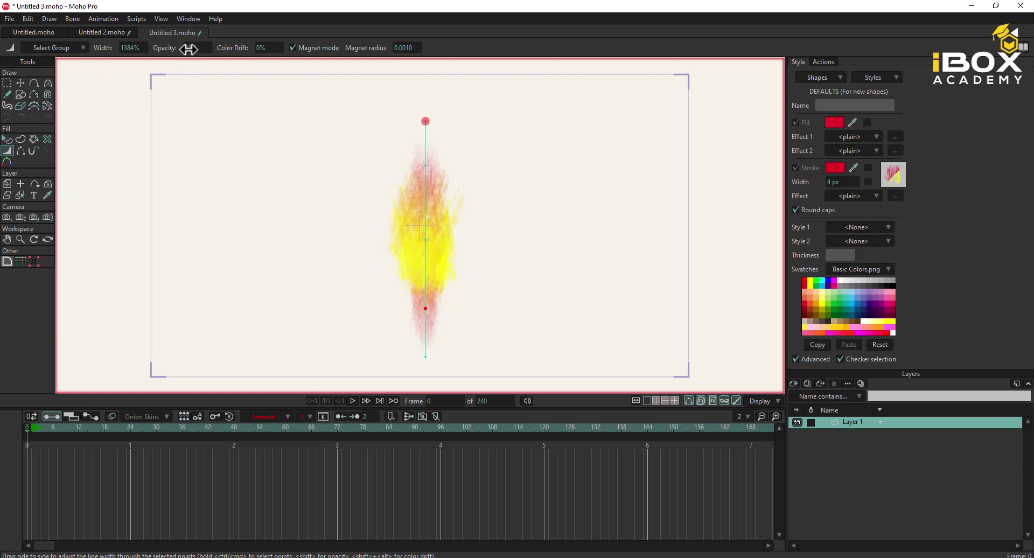
{"action": "left_click_drag", "start_coordinate": [189, 48], "coordinate": [128, 54]}
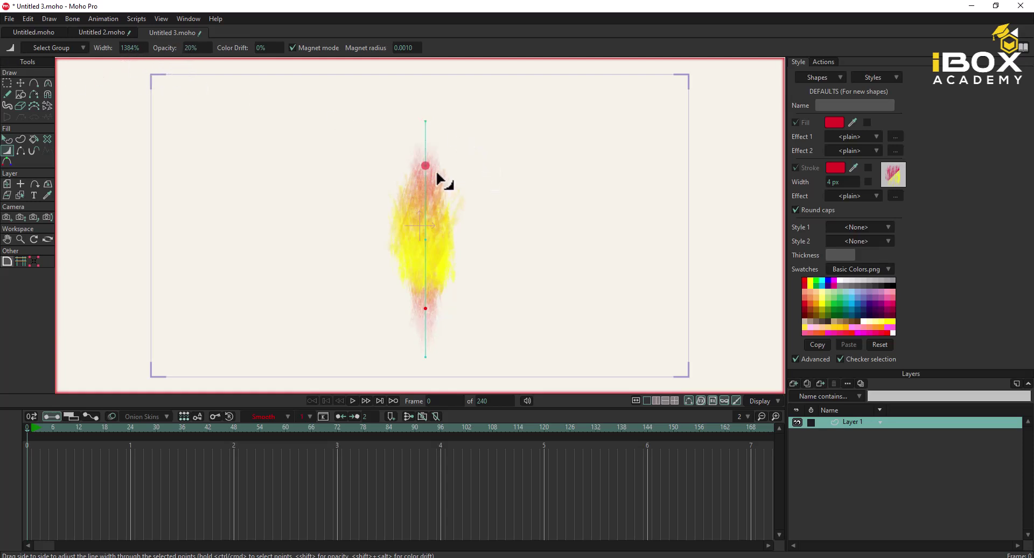
Select the second point from the top of the line and raise its opacity to 68%
{"action": "key", "text": "g"}
{"action": "left_click_drag", "start_coordinate": [460, 166], "coordinate": [471, 158]}
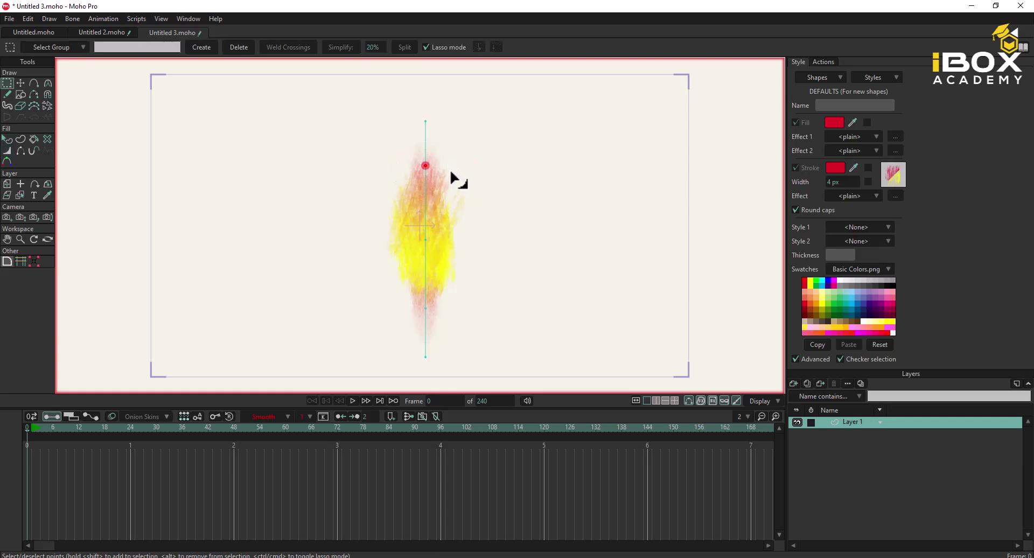
{"action": "key", "text": "w"}
{"action": "left_click_drag", "start_coordinate": [223, 47], "coordinate": [386, 53]}
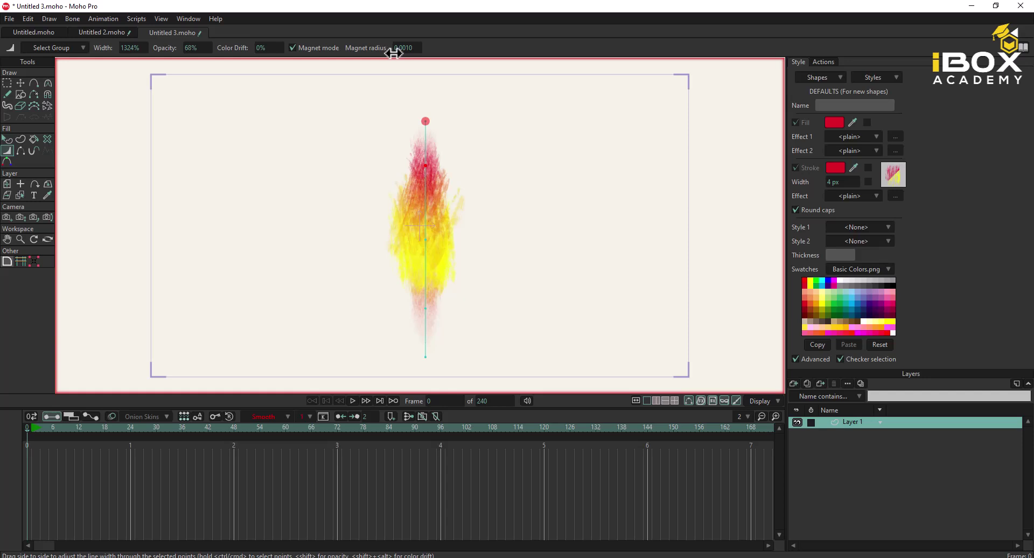
Select the point just above the bottom one and lower its opacity to 8%
{"action": "left_click", "coordinate": [426, 308], "text": "ctrl"}
{"action": "key", "text": "g"}
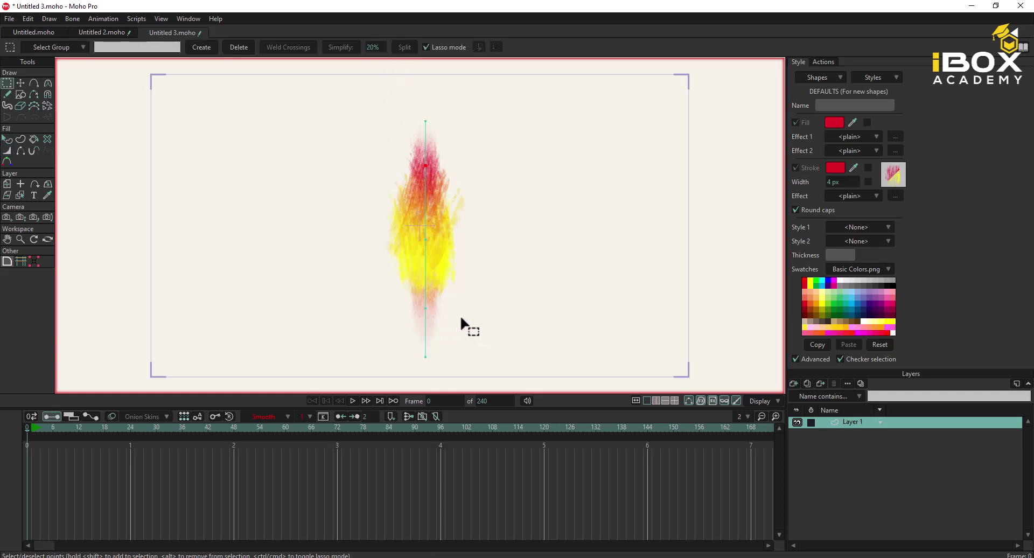
{"action": "left_click_drag", "start_coordinate": [424, 325], "coordinate": [462, 295]}
{"action": "key", "text": "w"}
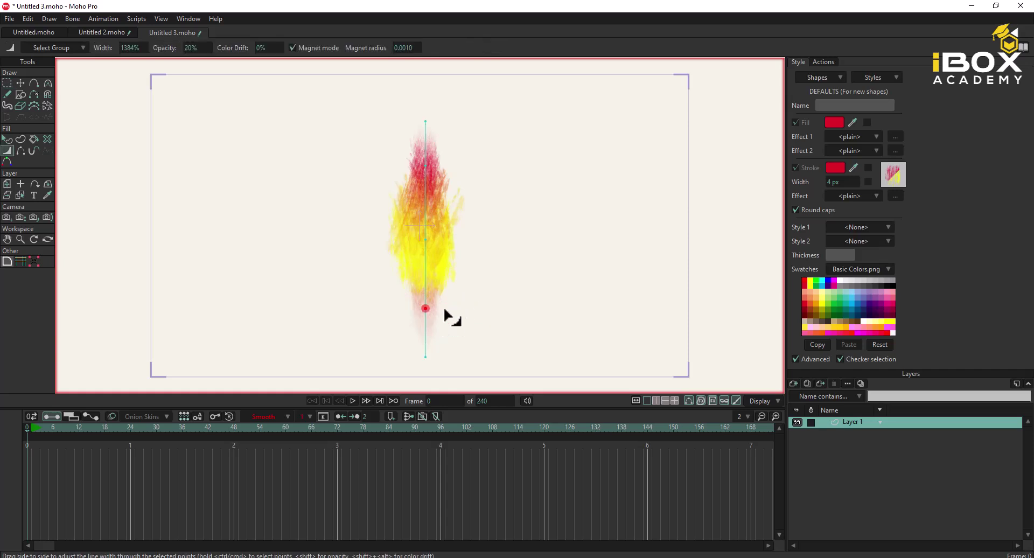
{"action": "left_click_drag", "start_coordinate": [156, 50], "coordinate": [134, 66]}
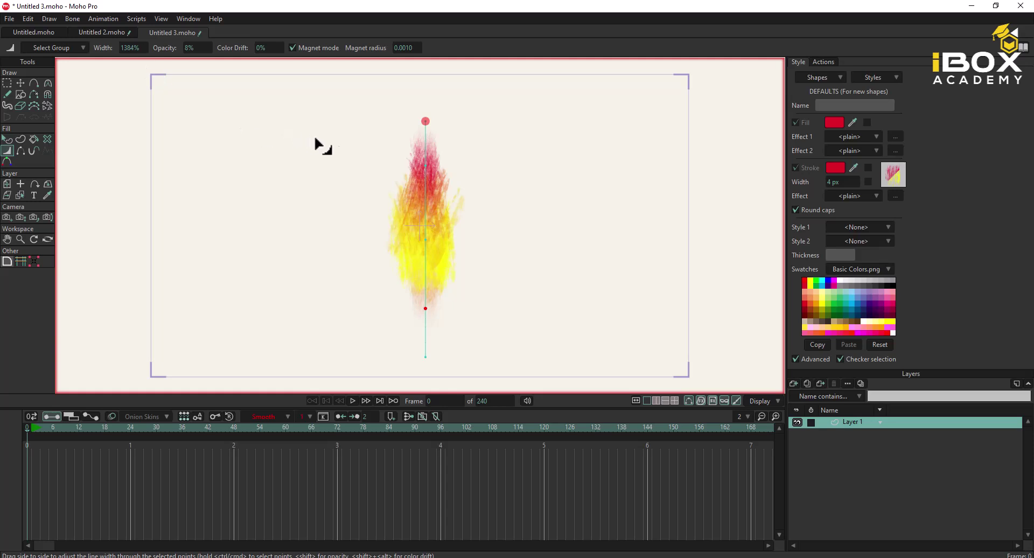
Stretch the flame line by moving its top two points up and its bottom point down
{"action": "key", "text": "t"}
{"action": "left_click_drag", "start_coordinate": [426, 91], "coordinate": [427, 89]}
{"action": "left_click", "coordinate": [433, 160]}
{"action": "left_click_drag", "start_coordinate": [434, 156], "coordinate": [434, 145]}
{"action": "left_click", "coordinate": [433, 377]}
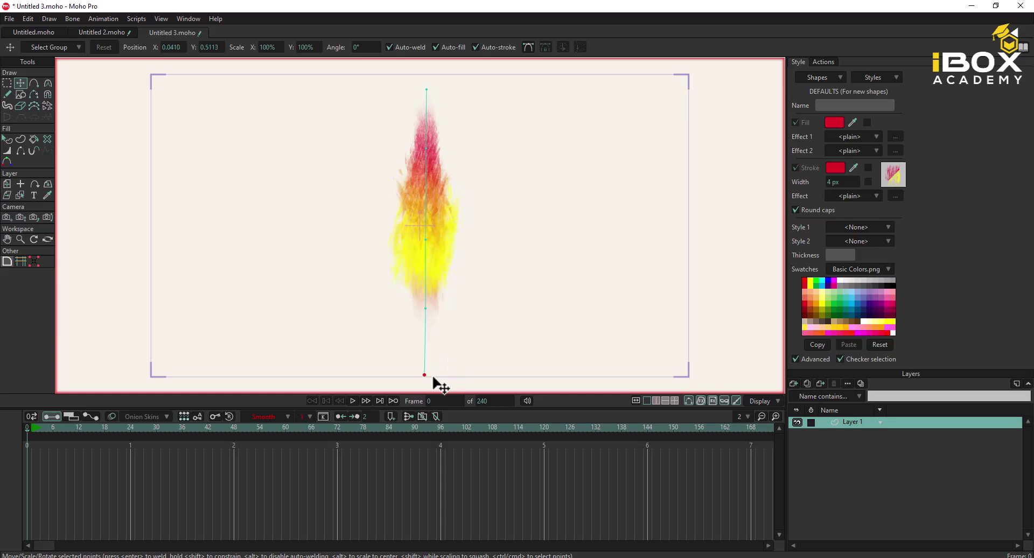
Lower the middle and bottom points of the line, and shift the whole line slightly down
{"action": "left_click_drag", "start_coordinate": [425, 309], "coordinate": [427, 317]}
{"action": "left_click_drag", "start_coordinate": [426, 241], "coordinate": [431, 247]}
{"action": "scroll", "coordinate": [430, 248], "scroll_direction": "down", "scroll_amount": 3}
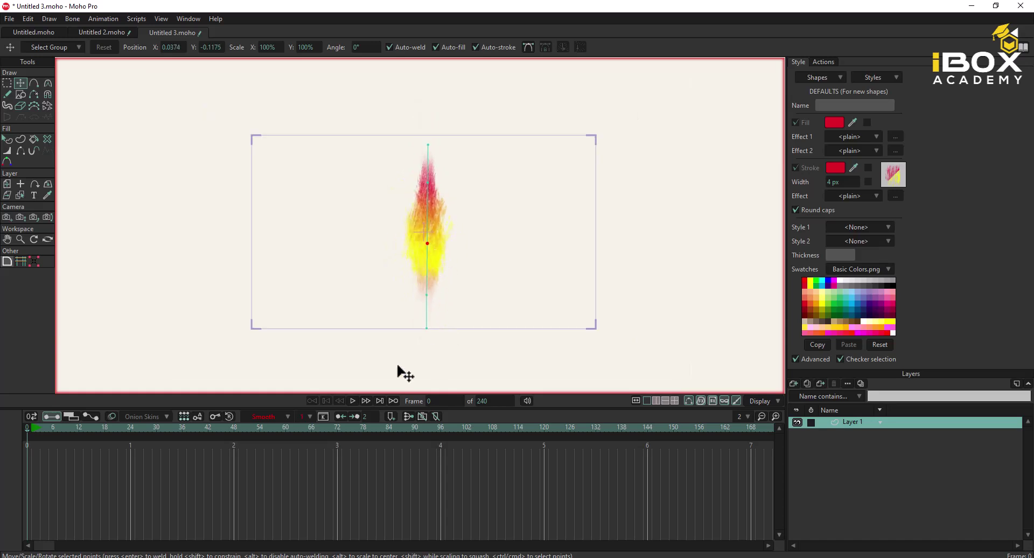
{"action": "left_click_drag", "start_coordinate": [429, 331], "coordinate": [428, 372]}
{"action": "key", "text": "ctrl+a"}
{"action": "left_click_drag", "start_coordinate": [434, 224], "coordinate": [430, 240]}
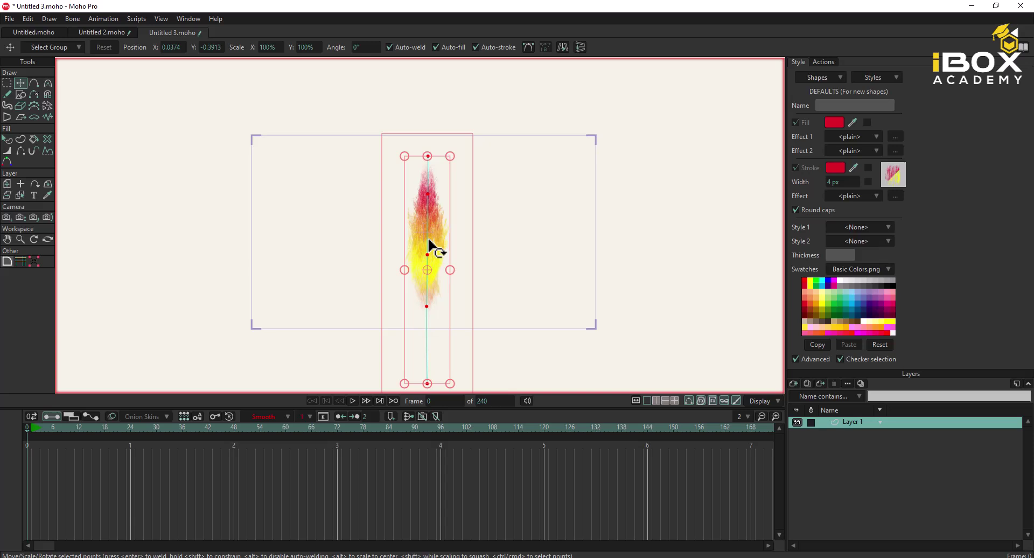
Keyframe the line's bottom point at frame 1 and move that point up at frame 48
{"action": "left_click", "coordinate": [31, 429]}
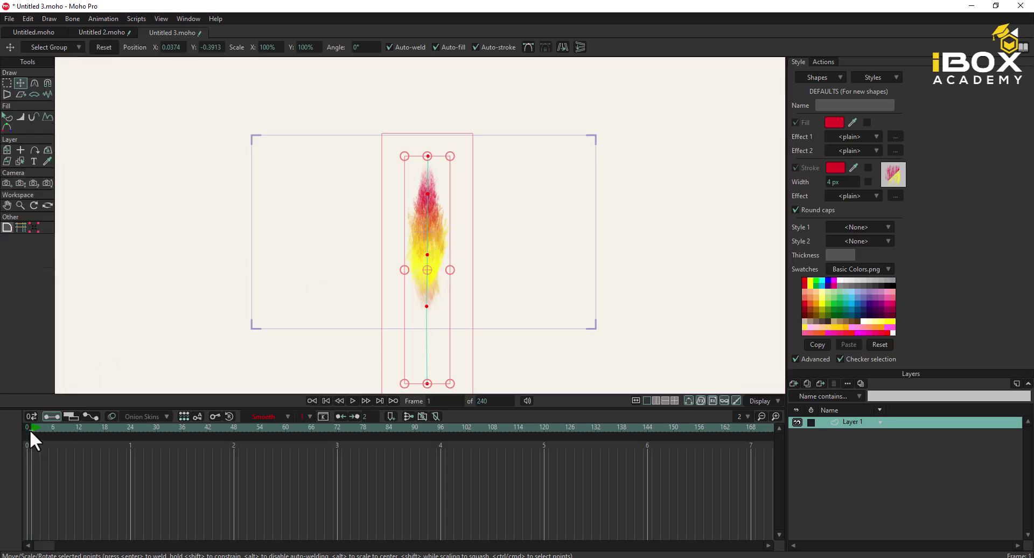
{"action": "scroll", "coordinate": [360, 232], "scroll_direction": "down", "scroll_amount": 2}
{"action": "scroll", "coordinate": [375, 283], "scroll_direction": "up", "scroll_amount": 2}
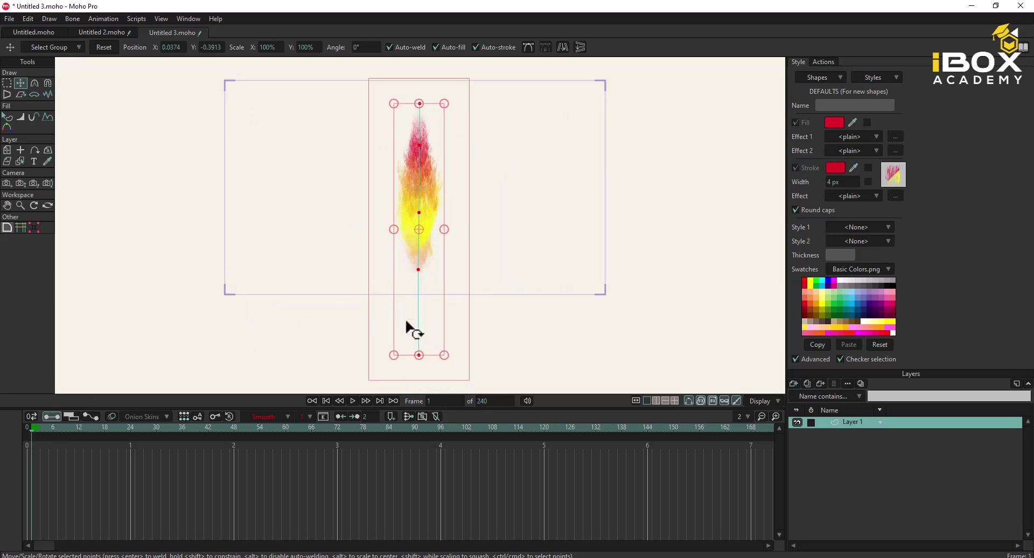
{"action": "left_click", "coordinate": [419, 355]}
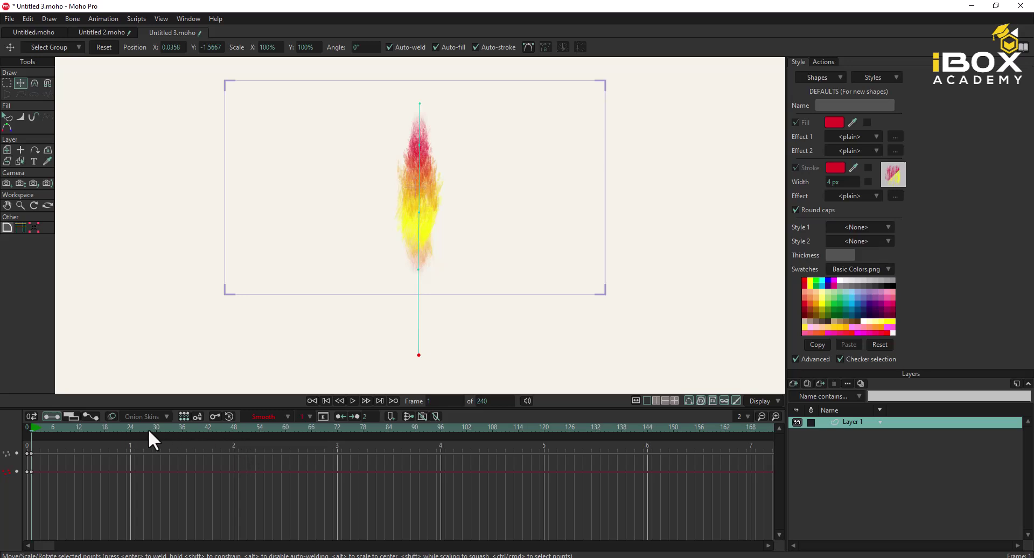
{"action": "left_click", "coordinate": [234, 427]}
{"action": "left_click_drag", "start_coordinate": [419, 356], "coordinate": [419, 301]}
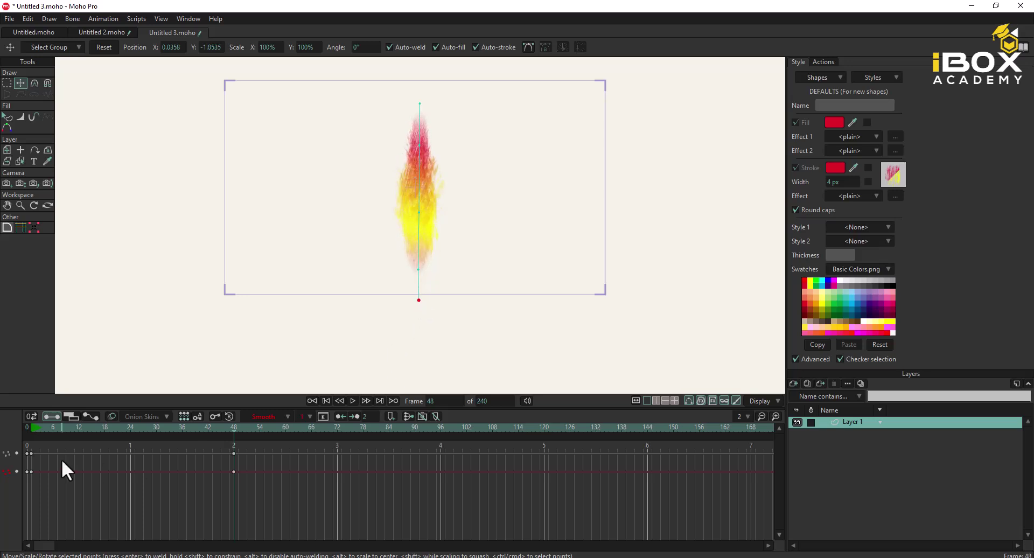
Play the animation from the start to preview the flame's motion between the keyframes
{"action": "left_click", "coordinate": [27, 427]}
{"action": "key", "text": "space"}
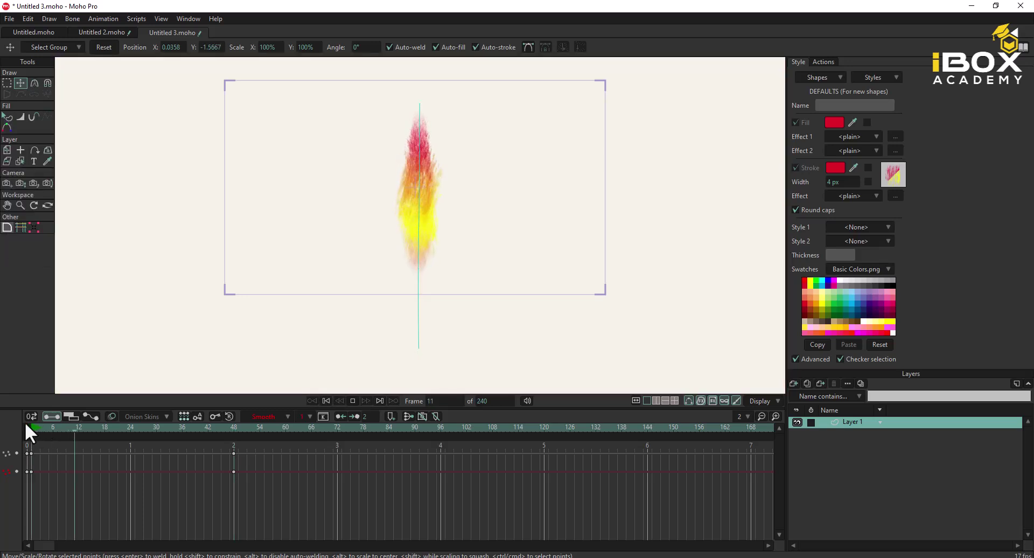
{"action": "key", "text": "space"}
{"action": "left_click", "coordinate": [96, 427]}
{"action": "left_click", "coordinate": [79, 427]}
{"action": "key", "text": "space"}
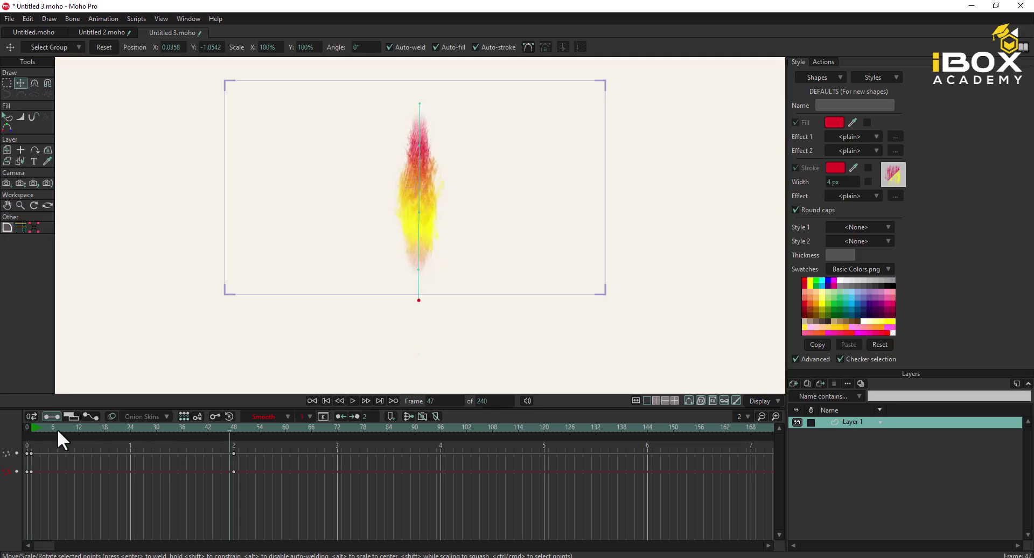
{"action": "key", "text": "space"}
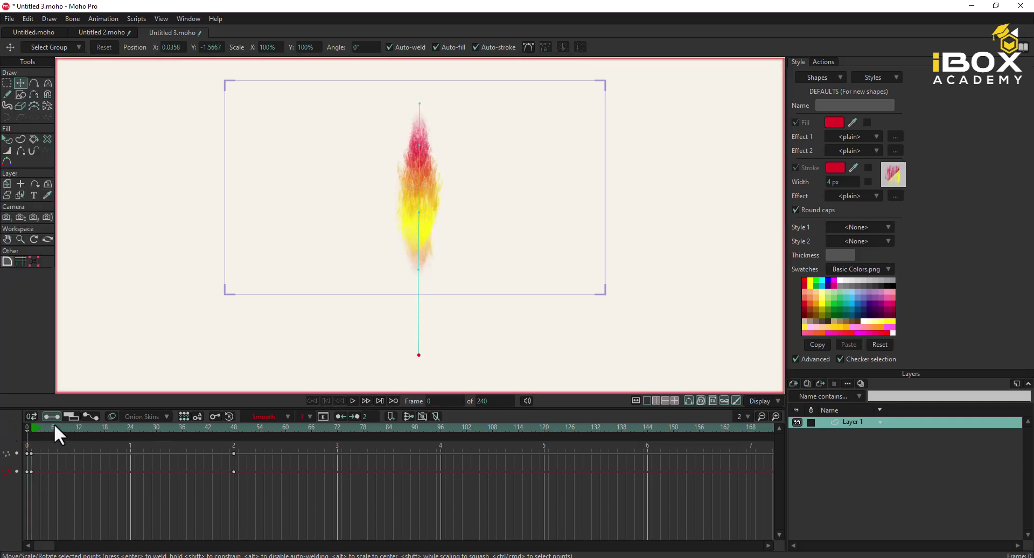
Add a vector layer named Background beneath the flame layer, and rename the flame layer F
{"action": "left_click", "coordinate": [794, 383]}
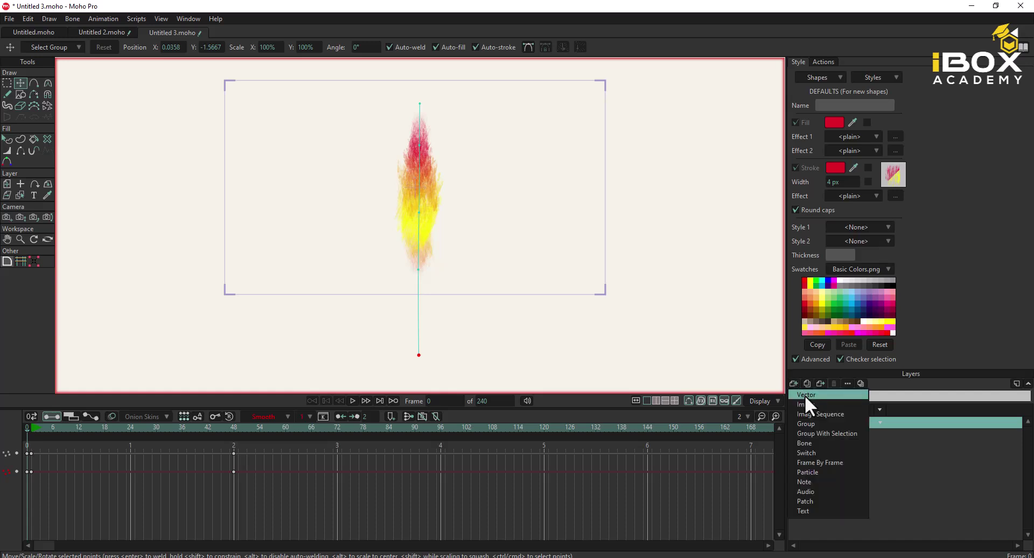
{"action": "left_click", "coordinate": [805, 394]}
{"action": "left_click_drag", "start_coordinate": [835, 422], "coordinate": [846, 446]}
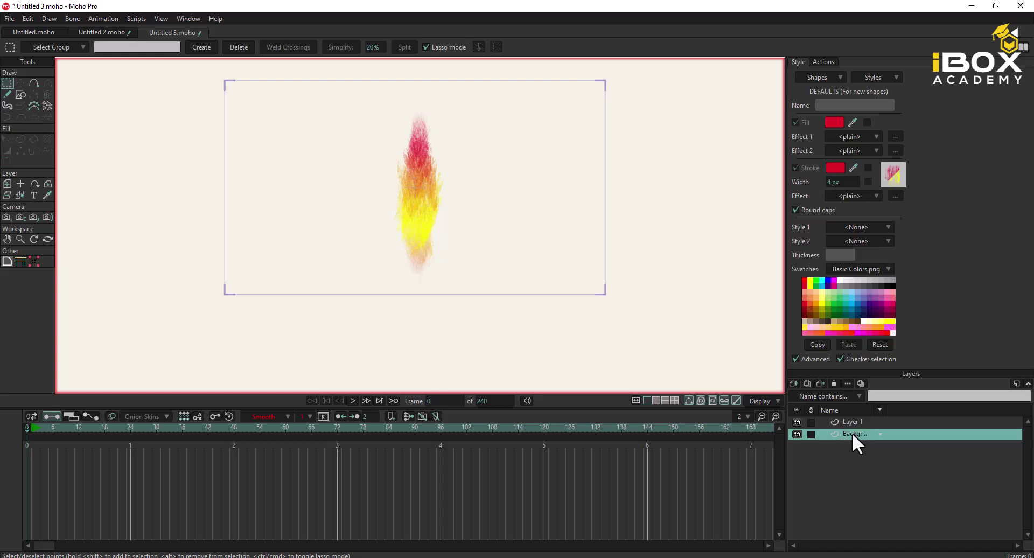
{"action": "left_click", "coordinate": [845, 422]}
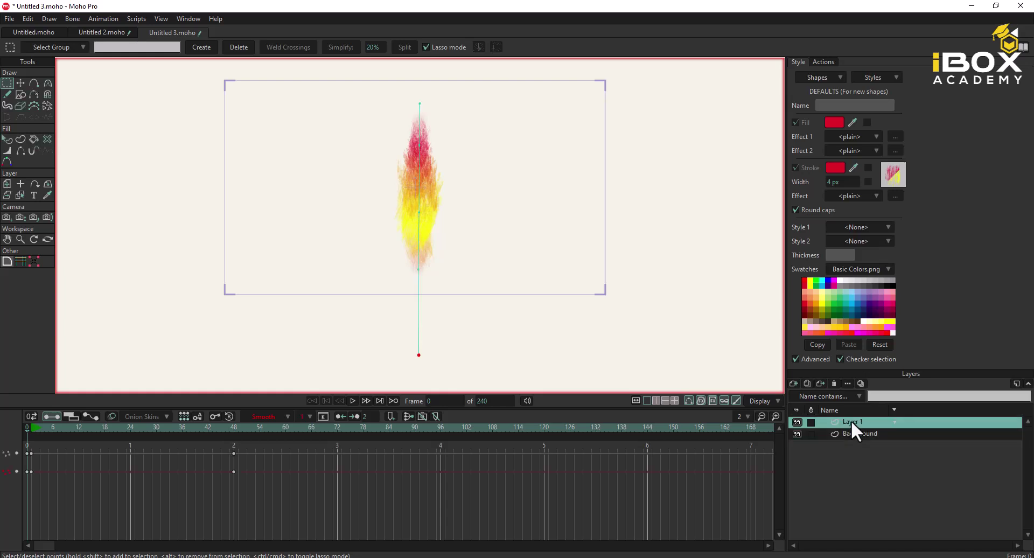
{"action": "type", "text": "F"}
{"action": "key", "text": "Return"}
Draw a rectangle larger than the camera frame on the Background layer and fill it with black
{"action": "left_click", "coordinate": [857, 434]}
{"action": "left_click", "coordinate": [21, 94]}
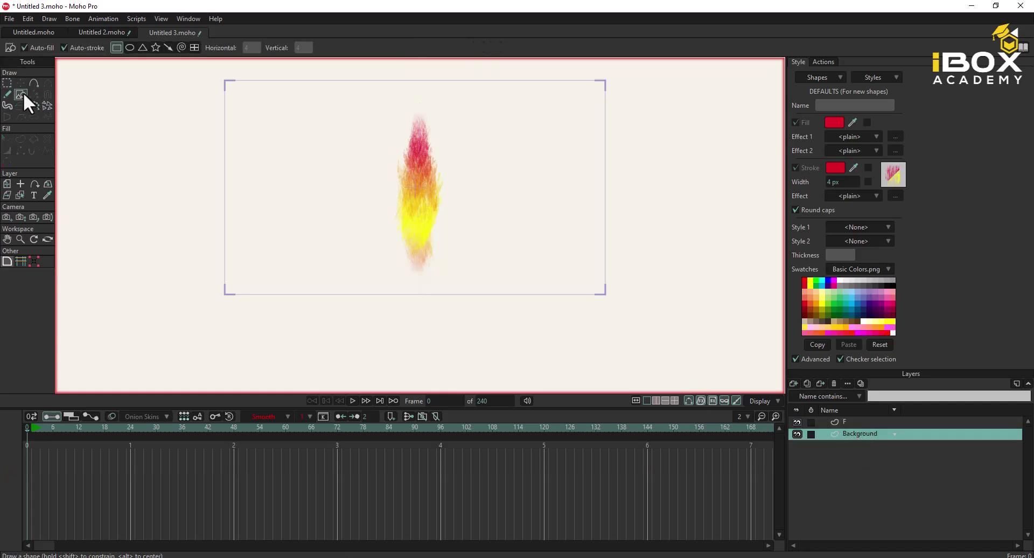
{"action": "scroll", "coordinate": [233, 162], "scroll_direction": "down", "scroll_amount": 2}
{"action": "left_click_drag", "start_coordinate": [193, 91], "coordinate": [523, 278]}
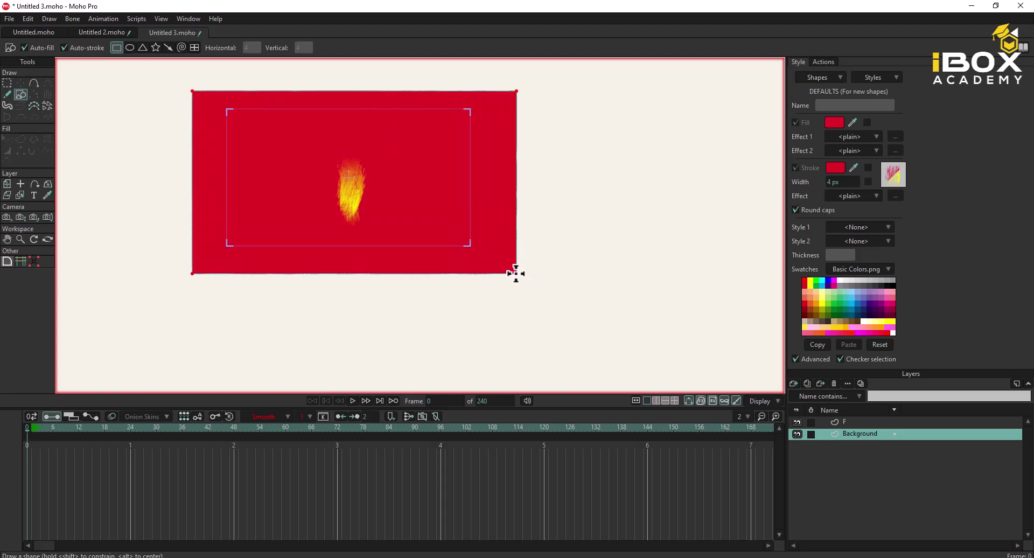
{"action": "scroll", "coordinate": [281, 185], "scroll_direction": "up", "scroll_amount": 3}
{"action": "key", "text": "q"}
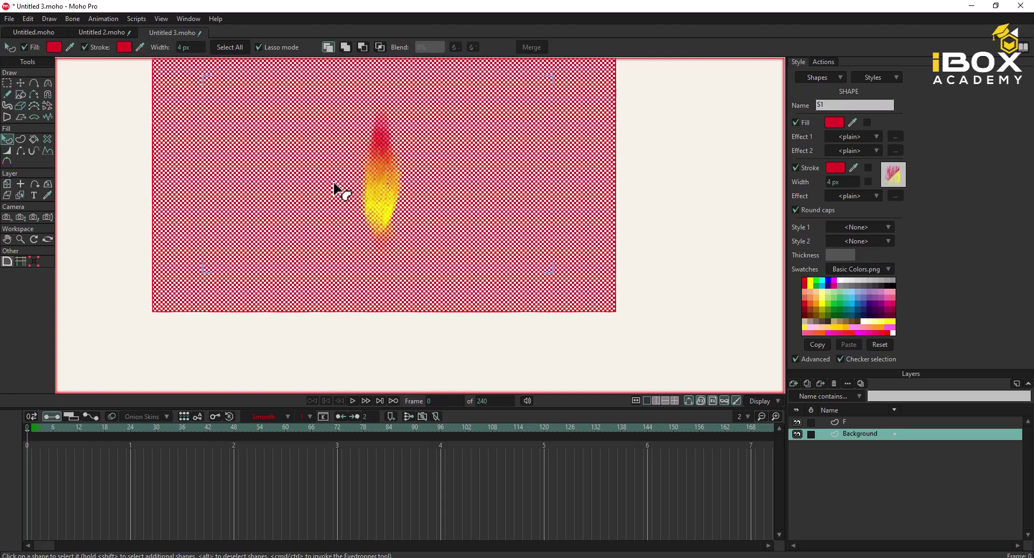
{"action": "left_click", "coordinate": [835, 123]}
{"action": "mouse_move", "coordinate": [755, 240]}
{"action": "left_mouse_down"}
{"action": "mouse_move", "coordinate": [708, 253]}
{"action": "mouse_move", "coordinate": [699, 268]}
{"action": "mouse_move", "coordinate": [655, 273]}
{"action": "left_mouse_up"}
{"action": "left_click", "coordinate": [663, 270]}
Play the animation to preview the flame against the black background, and return to frame 0
{"action": "scroll", "coordinate": [605, 258], "scroll_direction": "down", "scroll_amount": 1}
{"action": "scroll", "coordinate": [668, 181], "scroll_direction": "down", "scroll_amount": 2}
{"action": "scroll", "coordinate": [651, 186], "scroll_direction": "up", "scroll_amount": 2}
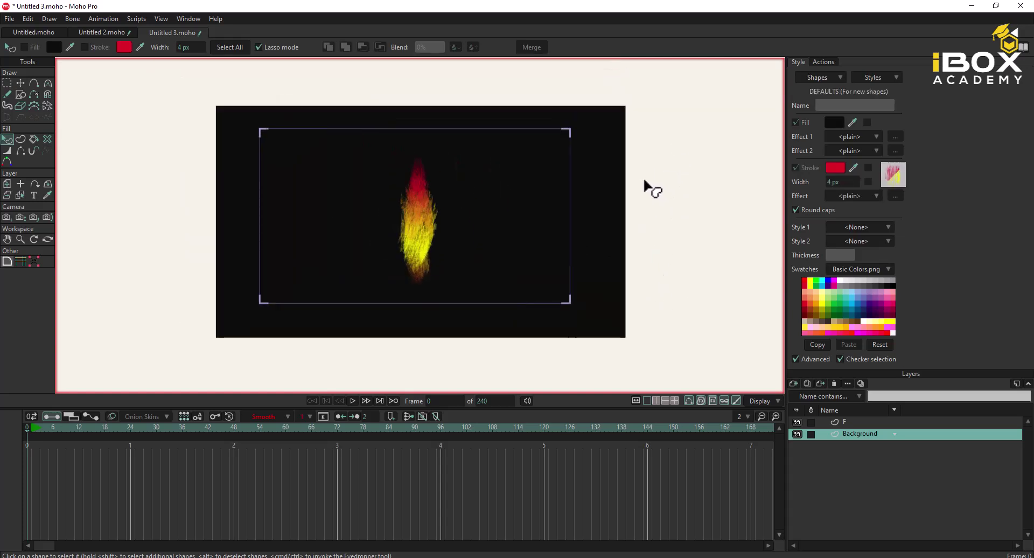
{"action": "key", "text": "space"}
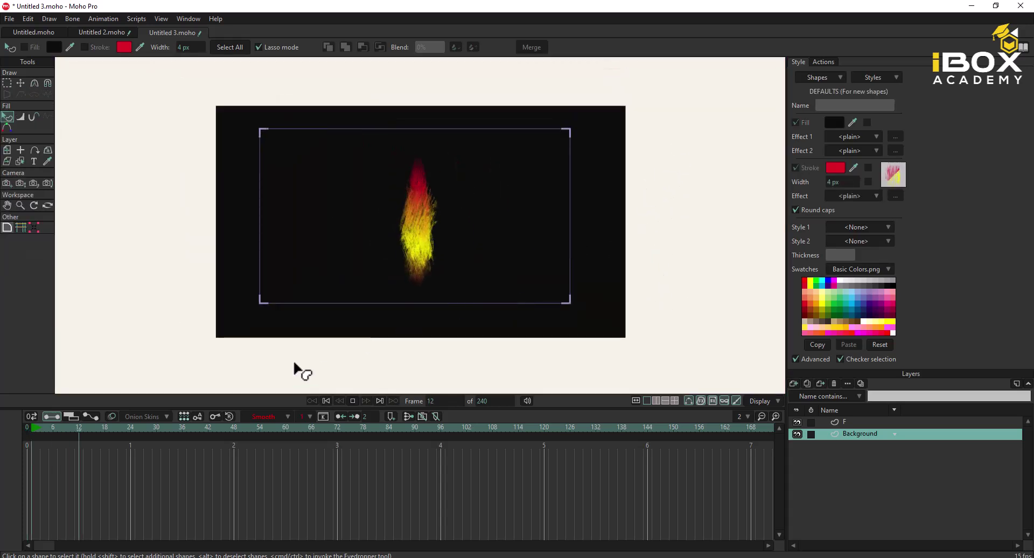
{"action": "left_click", "coordinate": [24, 428]}
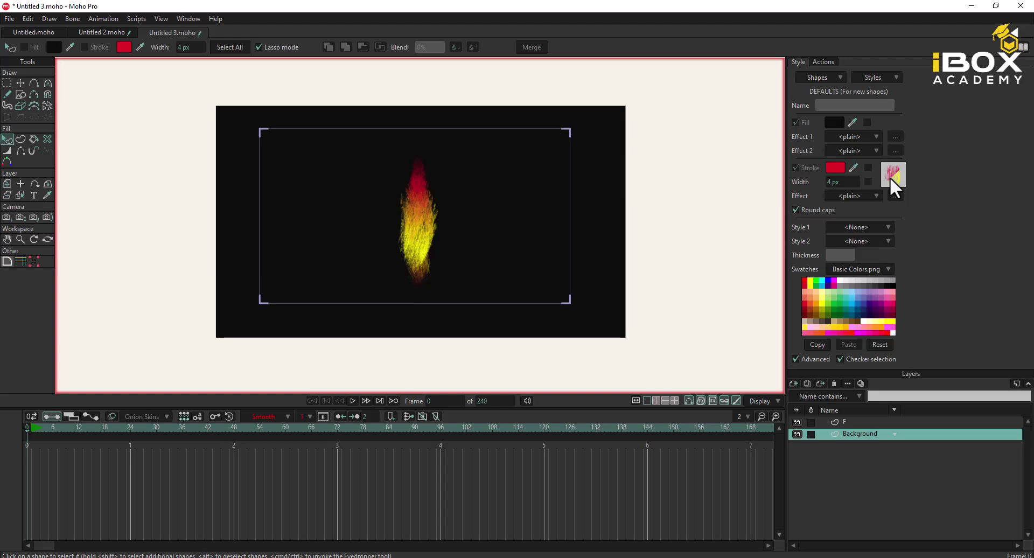
Set the flame stroke's brush on layer F to jitter angle 60, spacing 14% and size variation amplitude 53%
{"action": "left_click", "coordinate": [412, 220]}
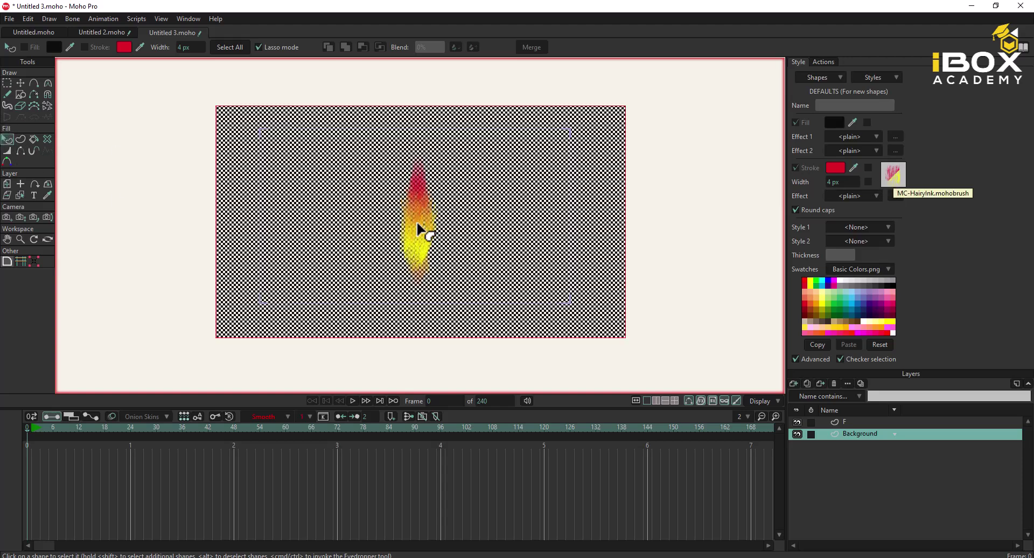
{"action": "left_click", "coordinate": [844, 422]}
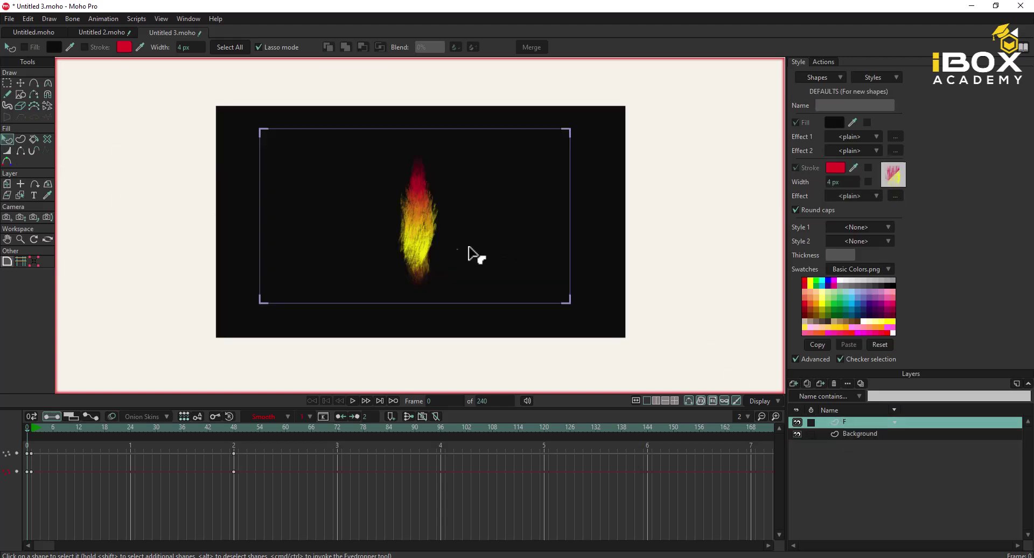
{"action": "left_click", "coordinate": [423, 232]}
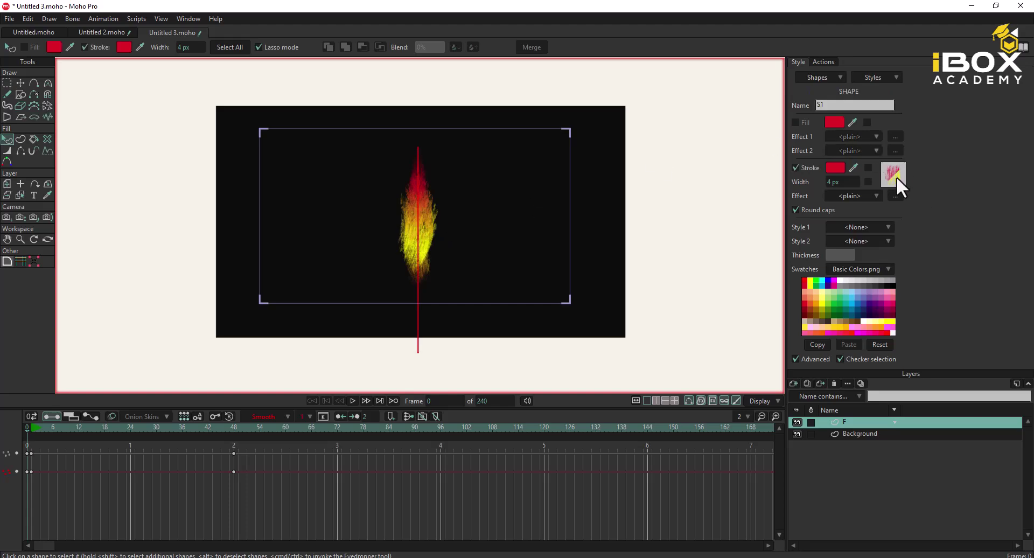
{"action": "left_click", "coordinate": [896, 168]}
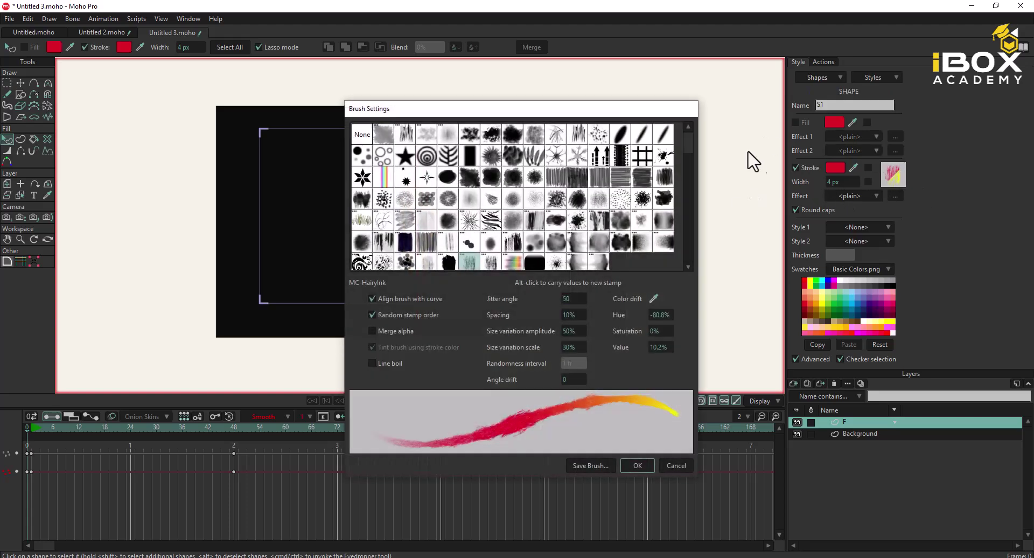
{"action": "left_click_drag", "start_coordinate": [538, 110], "coordinate": [716, 92]}
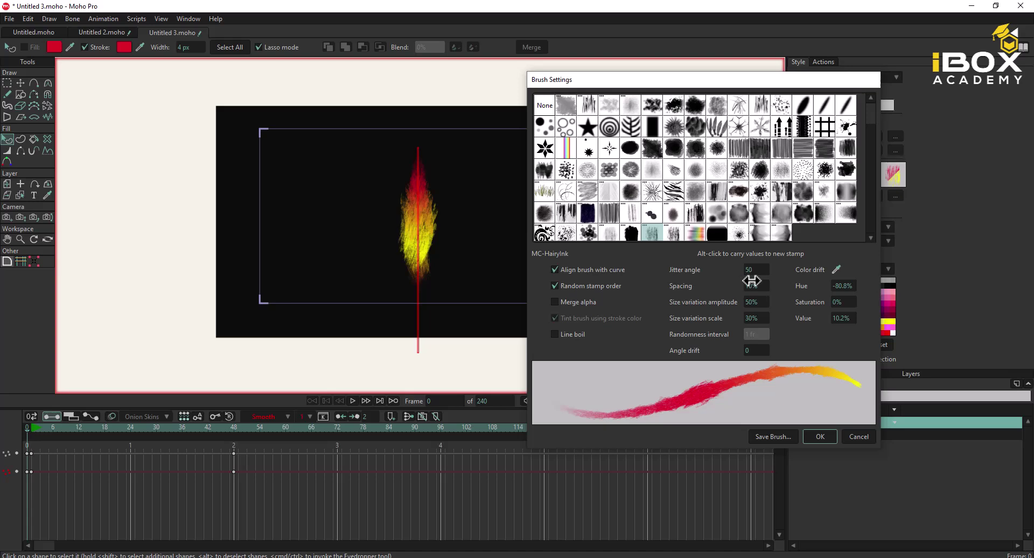
{"action": "mouse_move", "coordinate": [754, 273]}
{"action": "left_mouse_down"}
{"action": "mouse_move", "coordinate": [768, 271]}
{"action": "mouse_move", "coordinate": [755, 291]}
{"action": "mouse_move", "coordinate": [762, 303]}
{"action": "mouse_move", "coordinate": [784, 305]}
{"action": "mouse_move", "coordinate": [766, 306]}
{"action": "mouse_move", "coordinate": [767, 290]}
{"action": "left_mouse_up"}
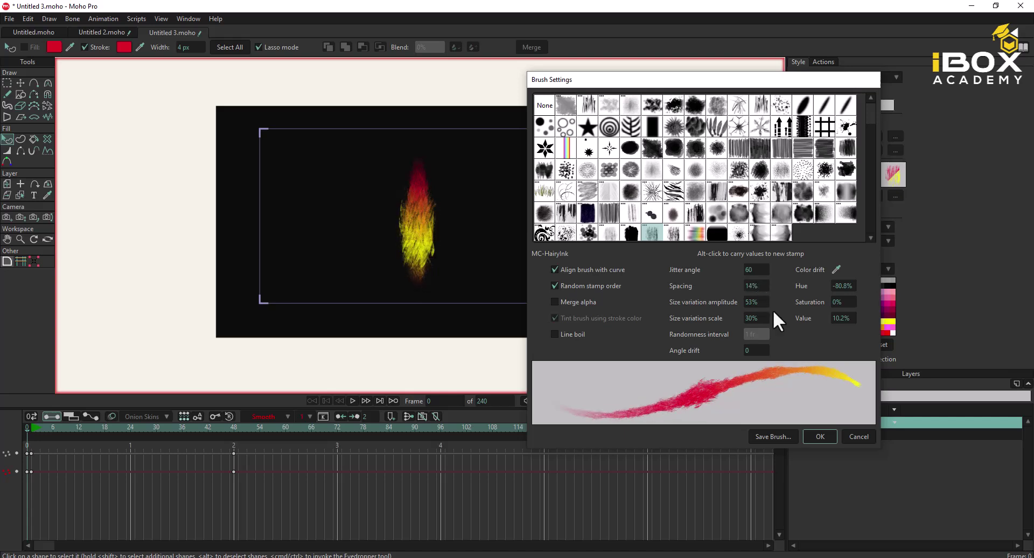
{"action": "left_click", "coordinate": [825, 434]}
Select the keyframes at frame 48 and change their interpolation to Cycle
{"action": "left_click_drag", "start_coordinate": [24, 429], "coordinate": [4, 434]}
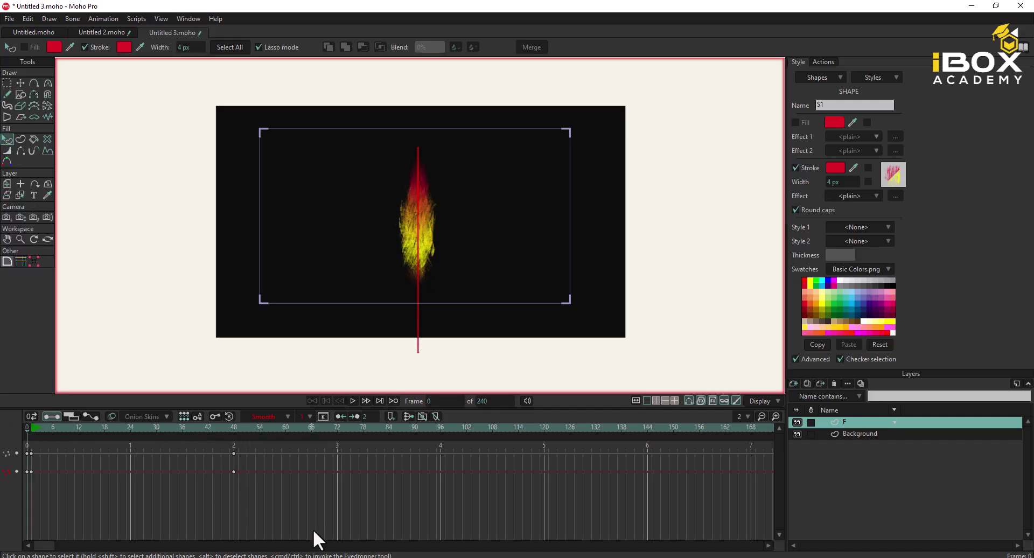
{"action": "left_click_drag", "start_coordinate": [250, 508], "coordinate": [226, 450]}
{"action": "right_click", "coordinate": [232, 454]}
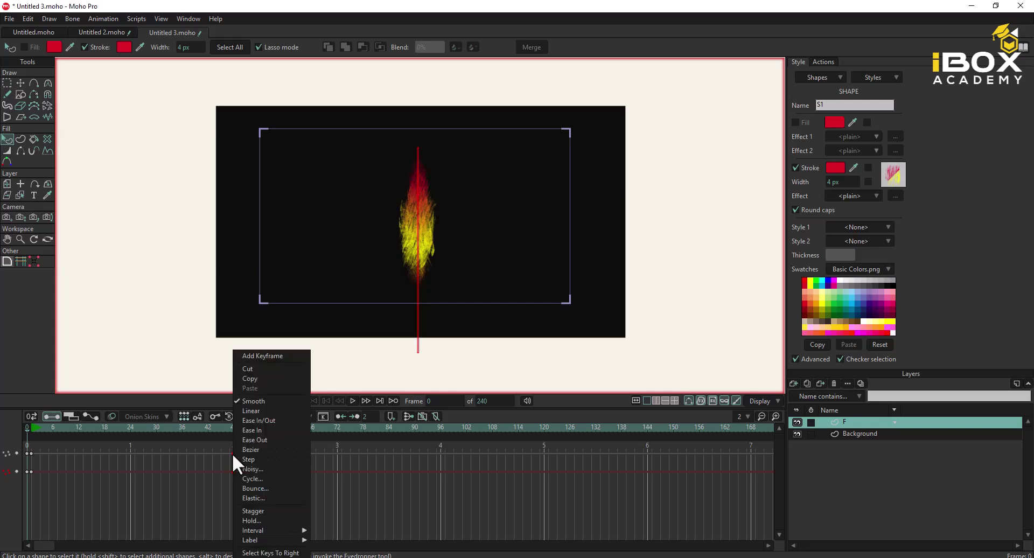
{"action": "left_click", "coordinate": [272, 478]}
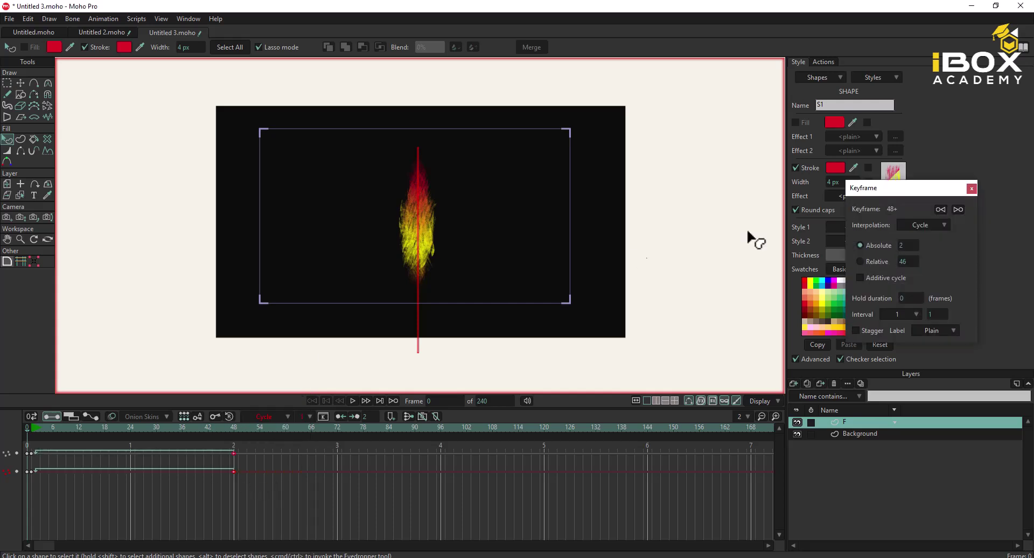
{"action": "left_click", "coordinate": [972, 188]}
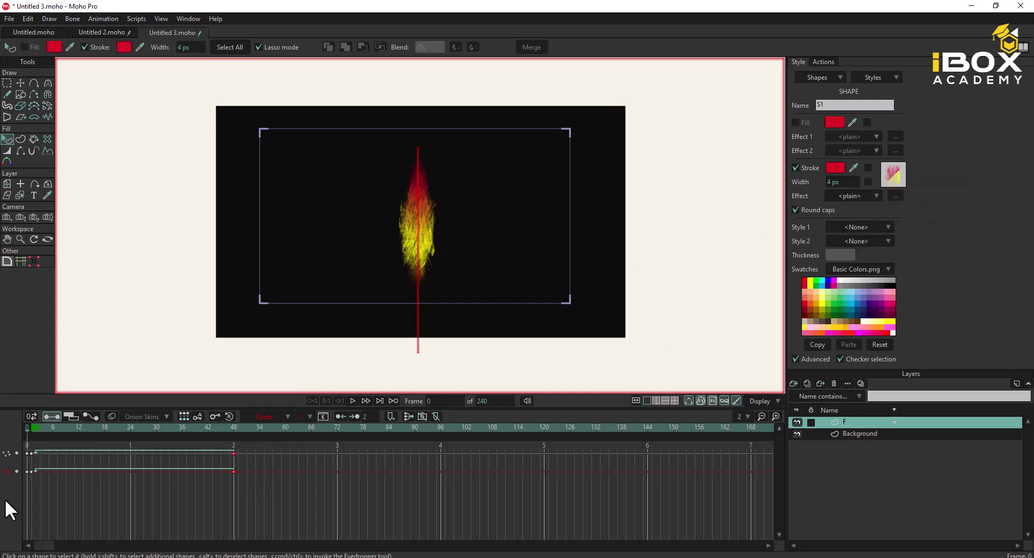
Change the interpolation of the flame's keyframes at frame 1 to Linear, and play the animation to check the loop
{"action": "left_click", "coordinate": [31, 485]}
{"action": "left_click_drag", "start_coordinate": [30, 448], "coordinate": [33, 477]}
{"action": "right_click", "coordinate": [30, 472]}
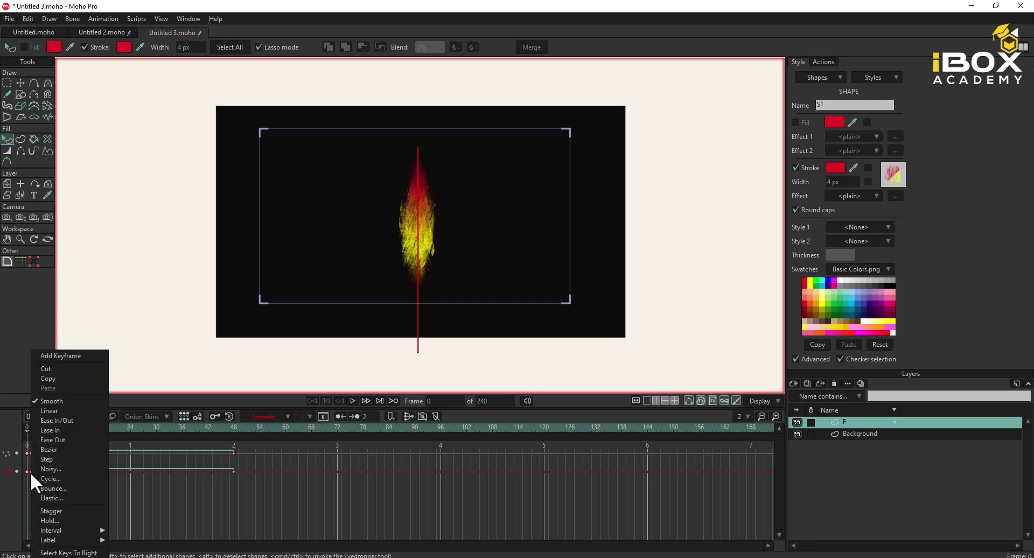
{"action": "left_click", "coordinate": [49, 411]}
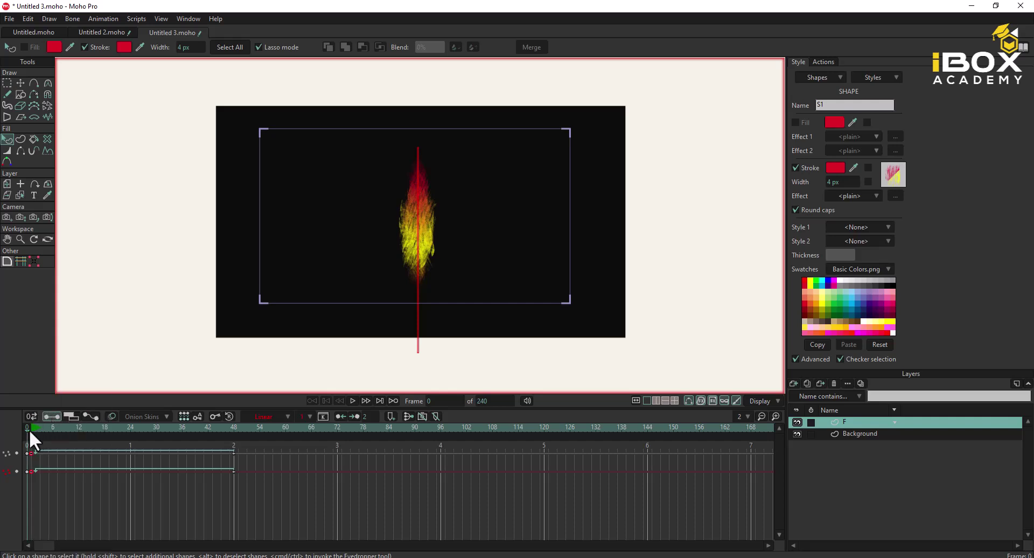
{"action": "key", "text": "space"}
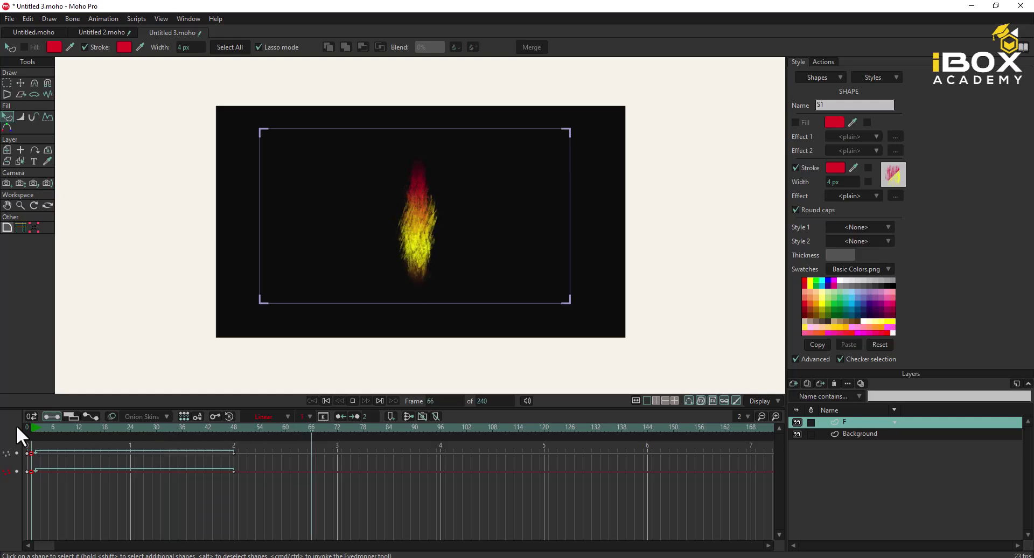
{"action": "left_click_drag", "start_coordinate": [54, 427], "coordinate": [23, 420]}
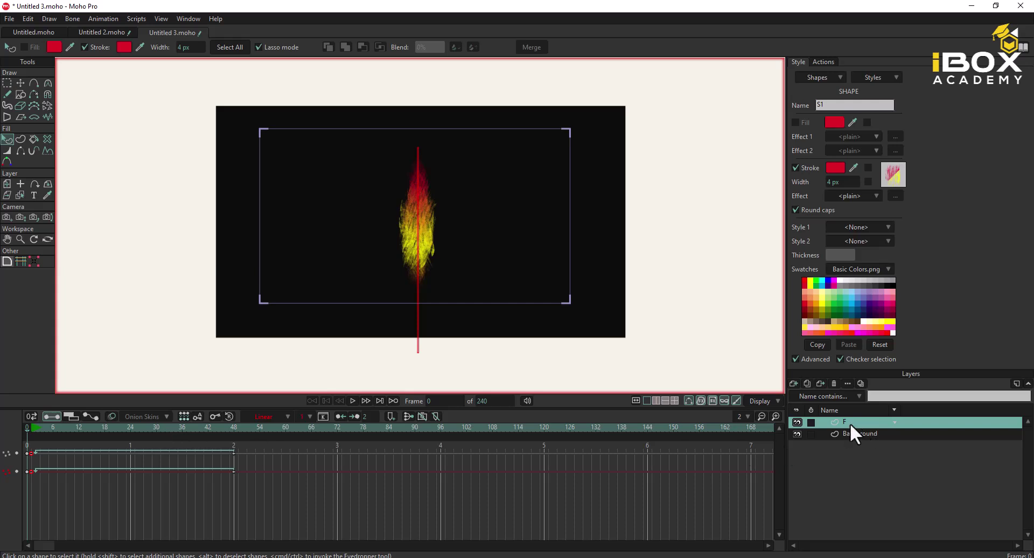
Duplicate layer F, placing the copy beneath it, and give the copy a 77 px blur radius and 87% opacity
{"action": "left_click", "coordinate": [808, 384]}
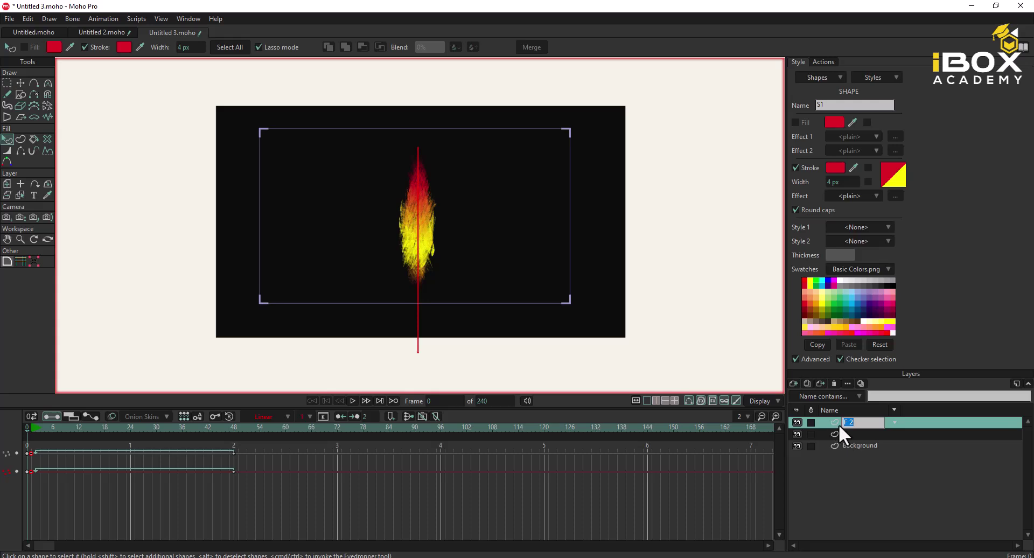
{"action": "left_click_drag", "start_coordinate": [838, 423], "coordinate": [841, 440]}
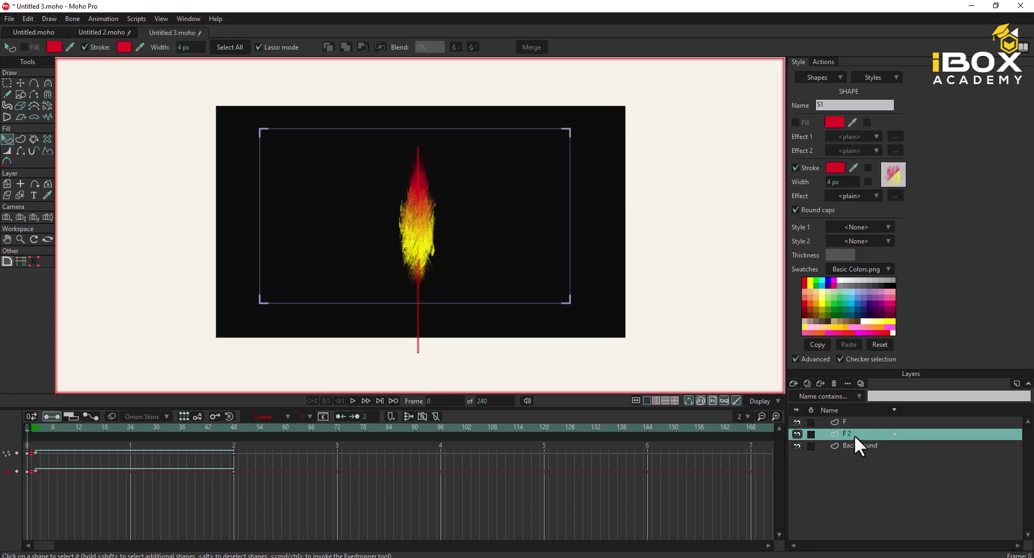
{"action": "double_click", "coordinate": [919, 436]}
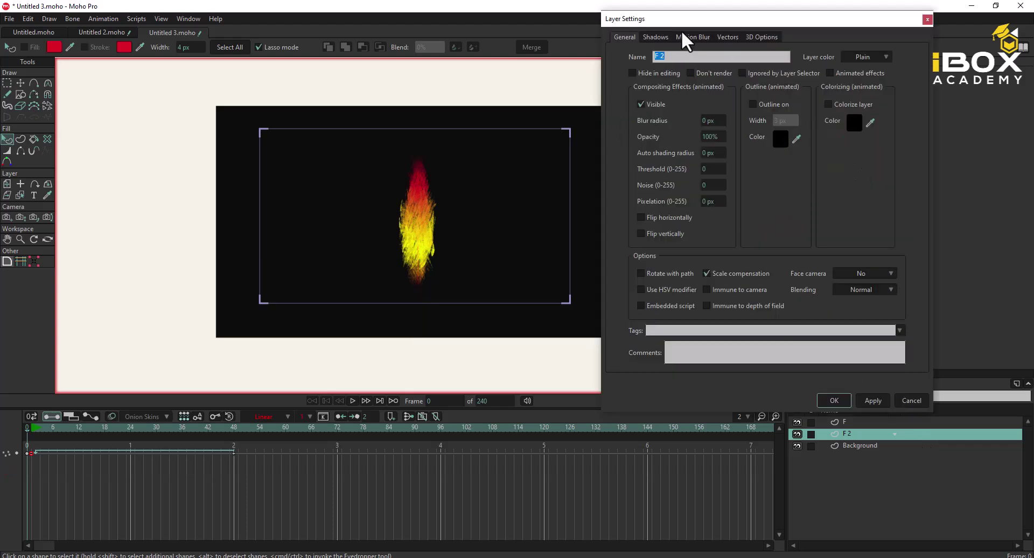
{"action": "left_click_drag", "start_coordinate": [677, 26], "coordinate": [679, 54]}
{"action": "left_click_drag", "start_coordinate": [703, 151], "coordinate": [932, 153]}
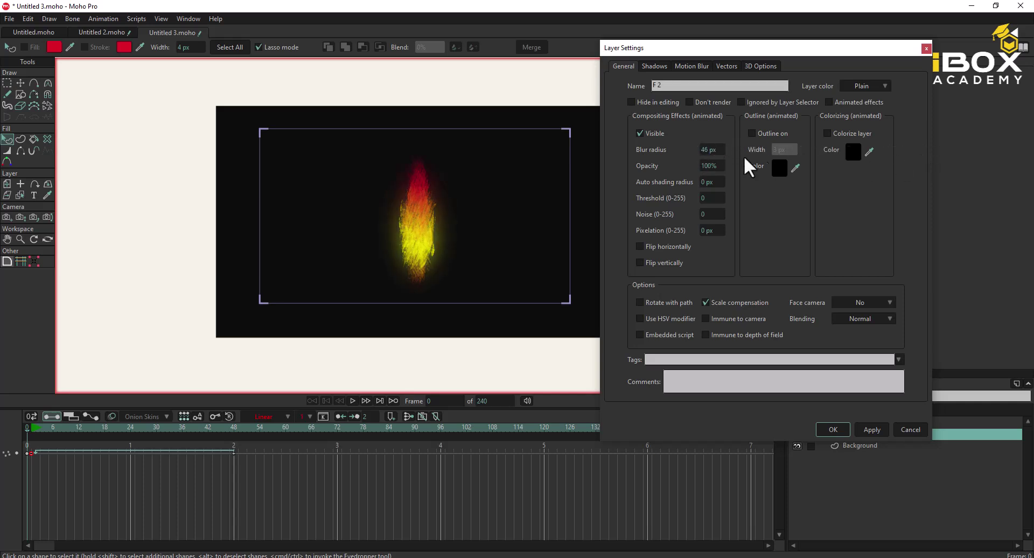
{"action": "left_click_drag", "start_coordinate": [731, 151], "coordinate": [843, 154]}
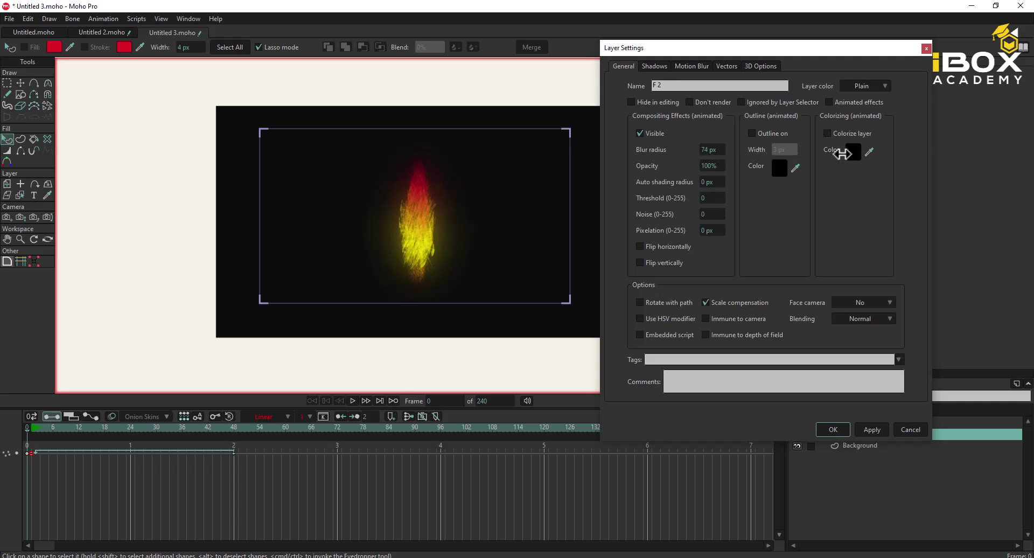
{"action": "mouse_move", "coordinate": [718, 165]}
{"action": "left_mouse_down"}
{"action": "mouse_move", "coordinate": [662, 169]}
{"action": "mouse_move", "coordinate": [713, 150]}
{"action": "left_mouse_up"}
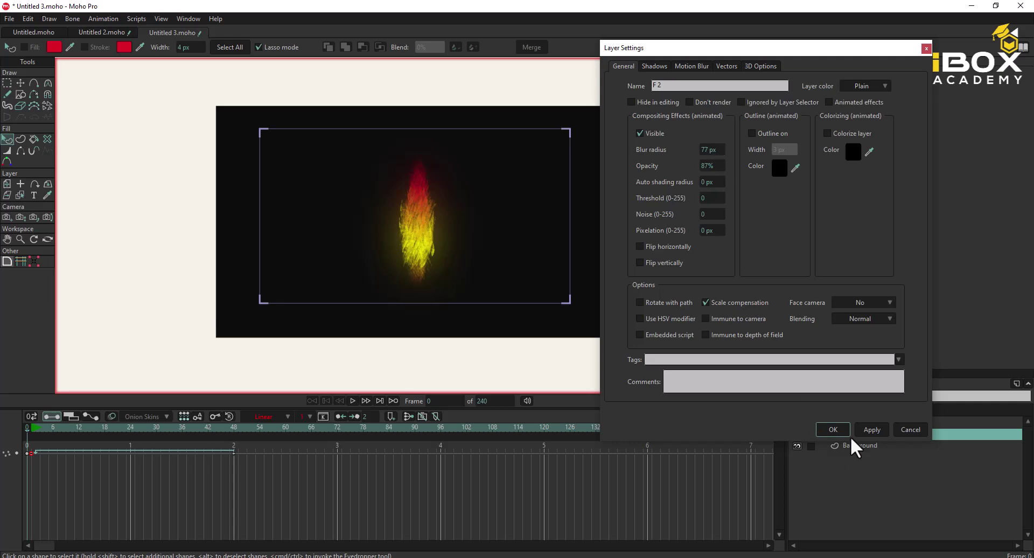
Enable noisy outlines, noisy fills and animated noise on layer F 2 with offset 11 px and scale 46 px, and preview the animation
{"action": "left_click", "coordinate": [720, 72]}
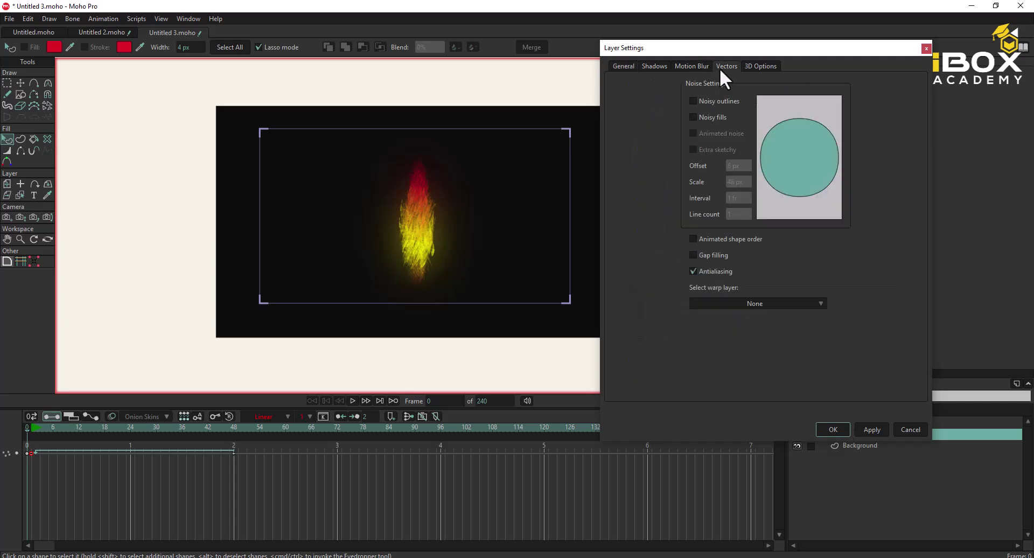
{"action": "left_click", "coordinate": [724, 104]}
{"action": "left_click", "coordinate": [719, 120]}
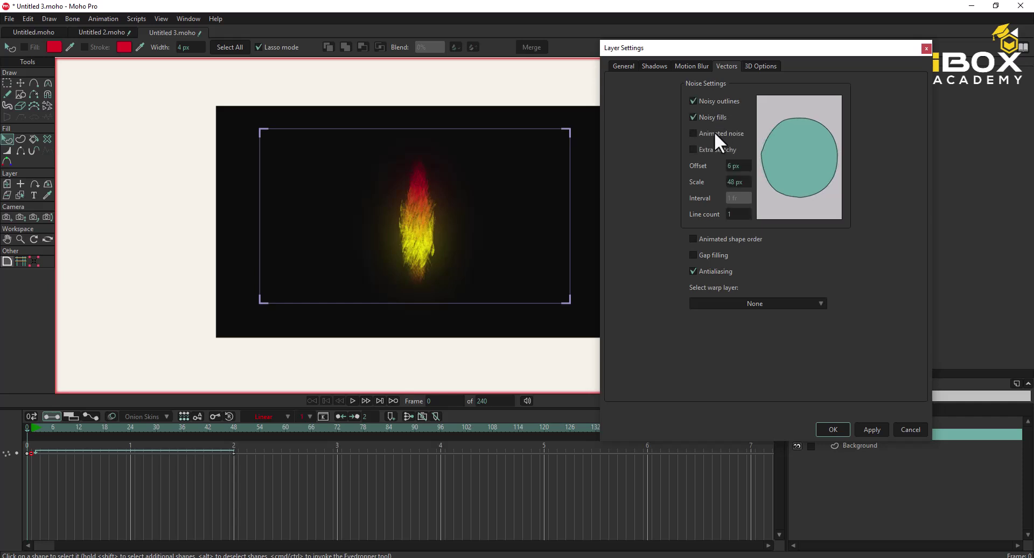
{"action": "left_click", "coordinate": [715, 135]}
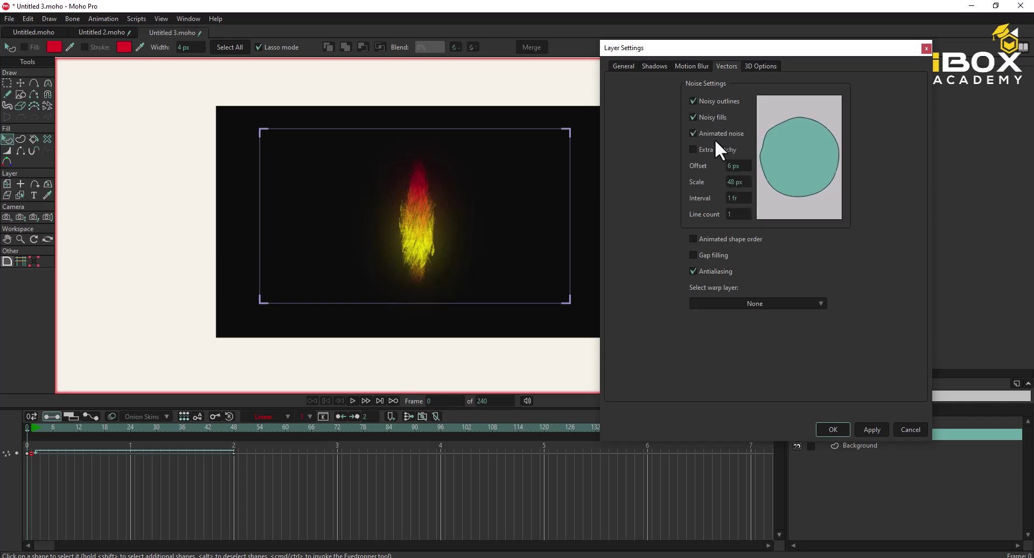
{"action": "mouse_move", "coordinate": [733, 171]}
{"action": "left_mouse_down"}
{"action": "mouse_move", "coordinate": [752, 166]}
{"action": "mouse_move", "coordinate": [739, 166]}
{"action": "mouse_move", "coordinate": [755, 186]}
{"action": "mouse_move", "coordinate": [784, 184]}
{"action": "mouse_move", "coordinate": [709, 185]}
{"action": "mouse_move", "coordinate": [723, 195]}
{"action": "mouse_move", "coordinate": [743, 184]}
{"action": "mouse_move", "coordinate": [738, 166]}
{"action": "mouse_move", "coordinate": [764, 166]}
{"action": "mouse_move", "coordinate": [753, 170]}
{"action": "left_mouse_up"}
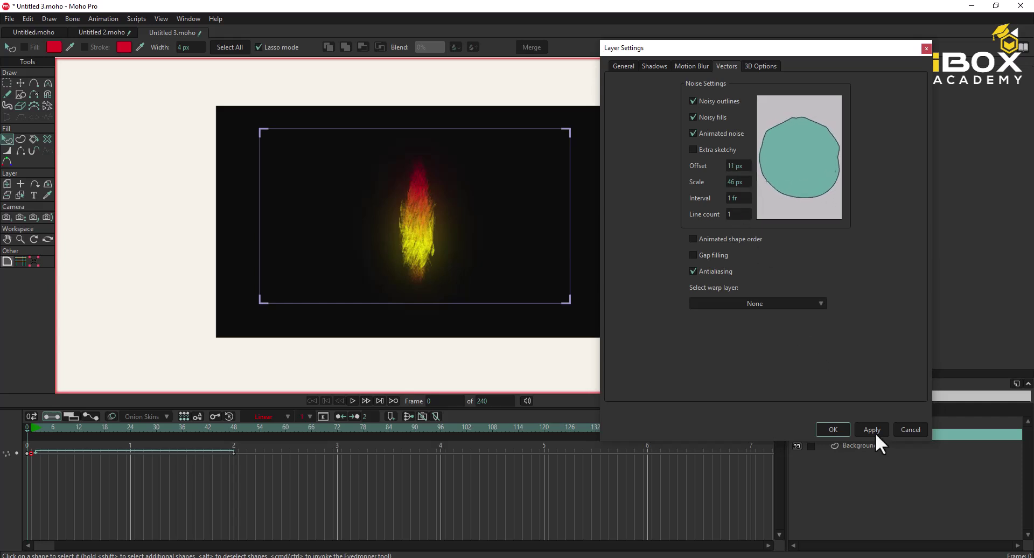
{"action": "left_click", "coordinate": [834, 429]}
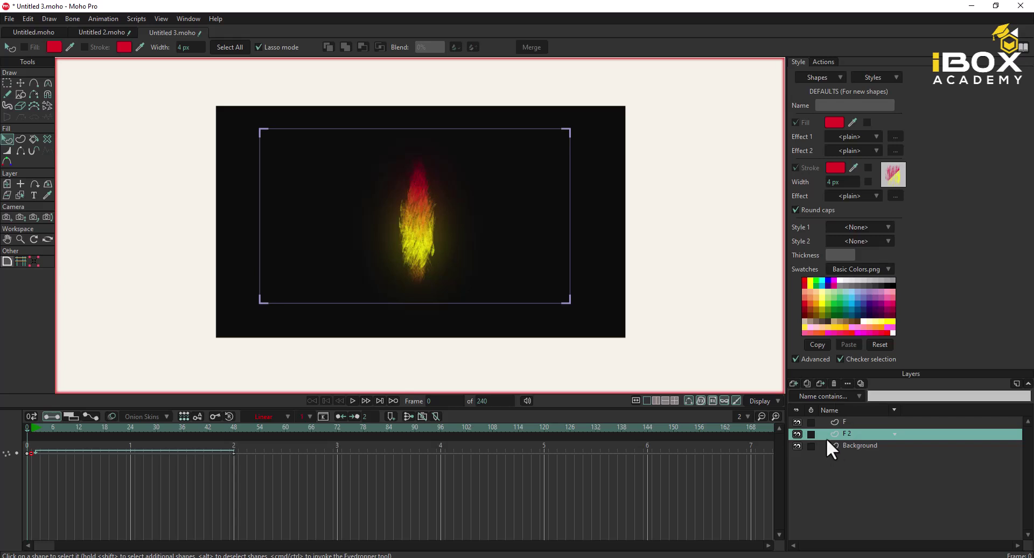
{"action": "key", "text": "space"}
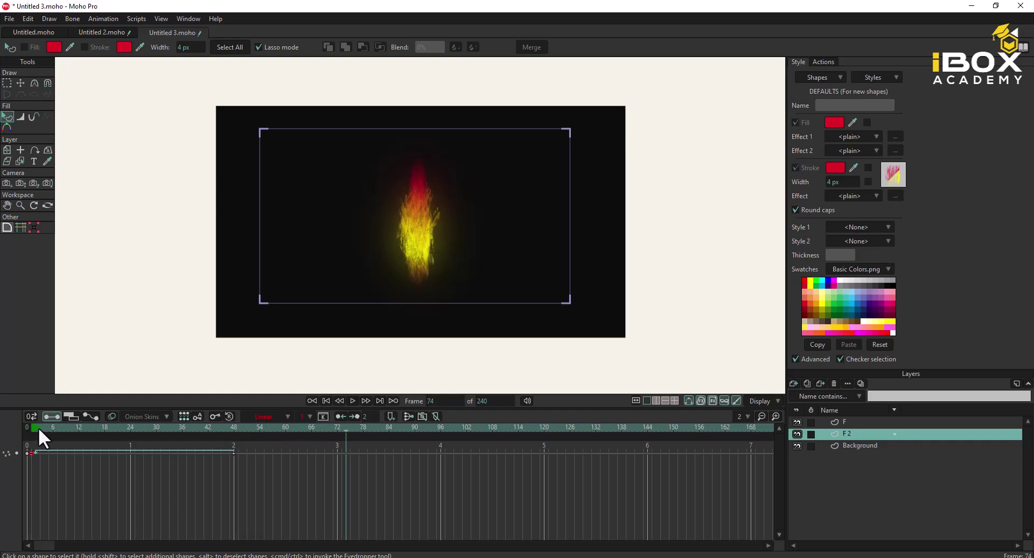
{"action": "key", "text": "space"}
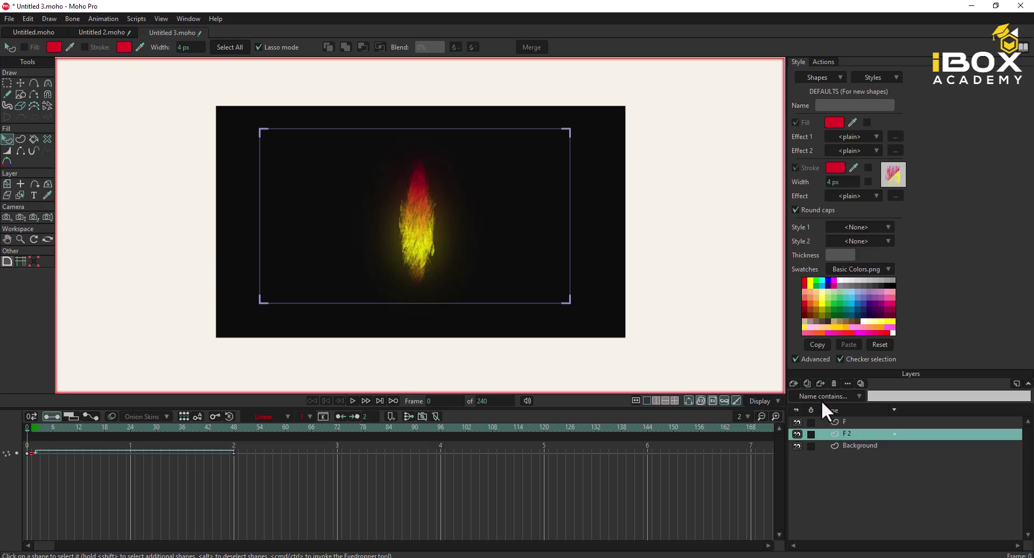
Duplicate layer F 2, place the copy directly above Background, and reduce the copy's blur radius
{"action": "left_click", "coordinate": [807, 383]}
{"action": "double_click", "coordinate": [846, 434]}
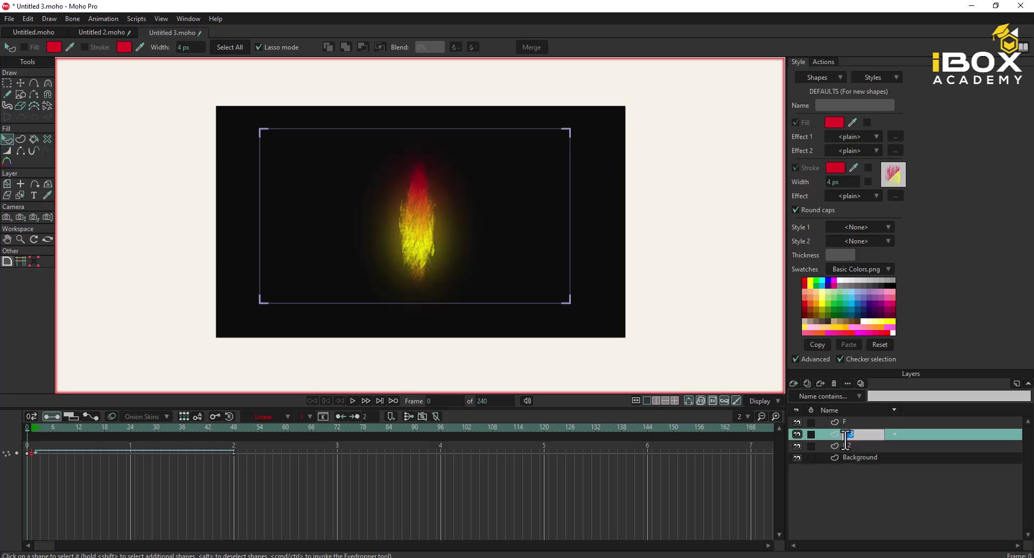
{"action": "left_click_drag", "start_coordinate": [832, 442], "coordinate": [834, 451]}
{"action": "double_click", "coordinate": [835, 447]}
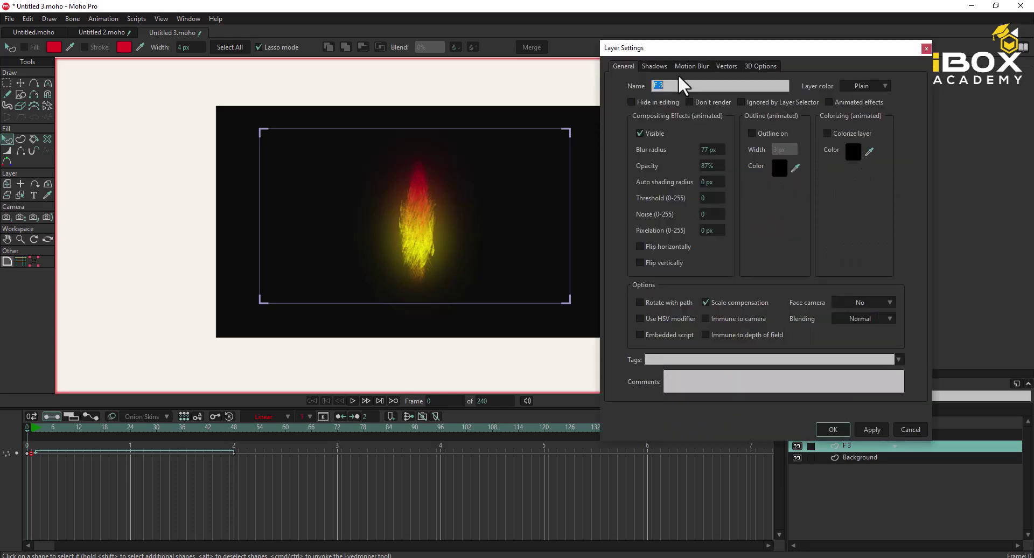
{"action": "left_click_drag", "start_coordinate": [708, 148], "coordinate": [614, 166]}
{"action": "left_click", "coordinate": [834, 430]}
Play the animation to inspect the glowing flame up close
{"action": "scroll", "coordinate": [393, 226], "scroll_direction": "up", "scroll_amount": 5}
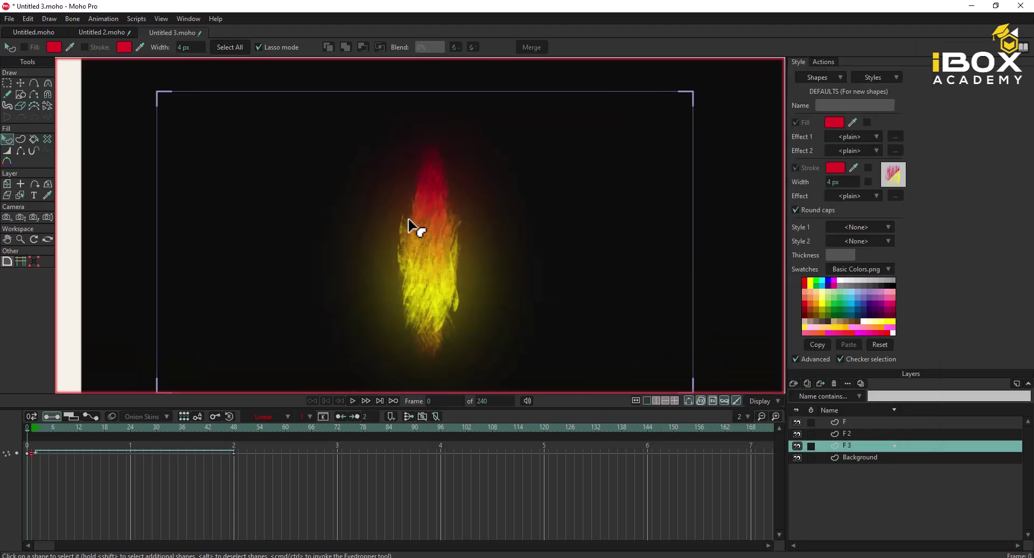
{"action": "scroll", "coordinate": [446, 282], "scroll_direction": "down", "scroll_amount": 3}
{"action": "scroll", "coordinate": [453, 290], "scroll_direction": "up", "scroll_amount": 4}
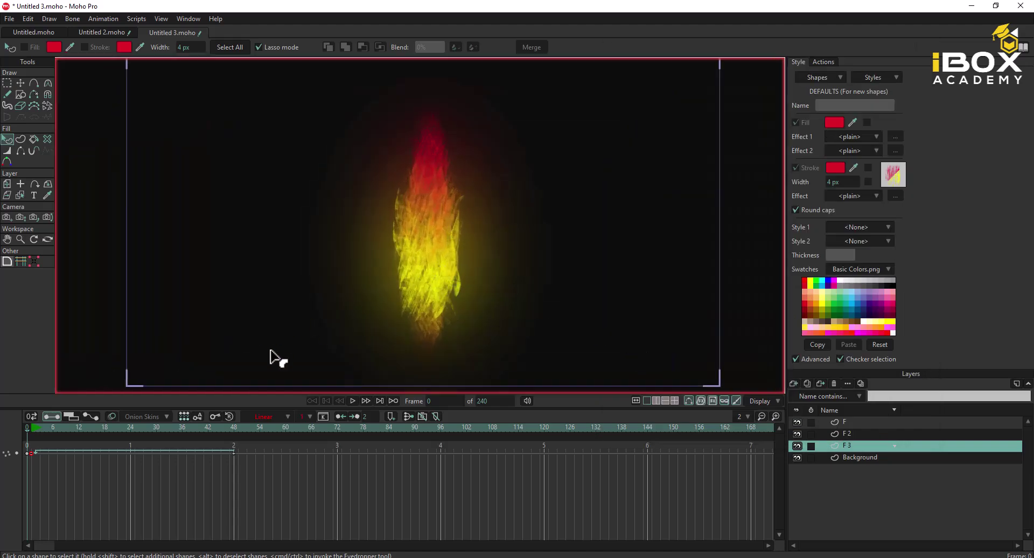
{"action": "key", "text": "space"}
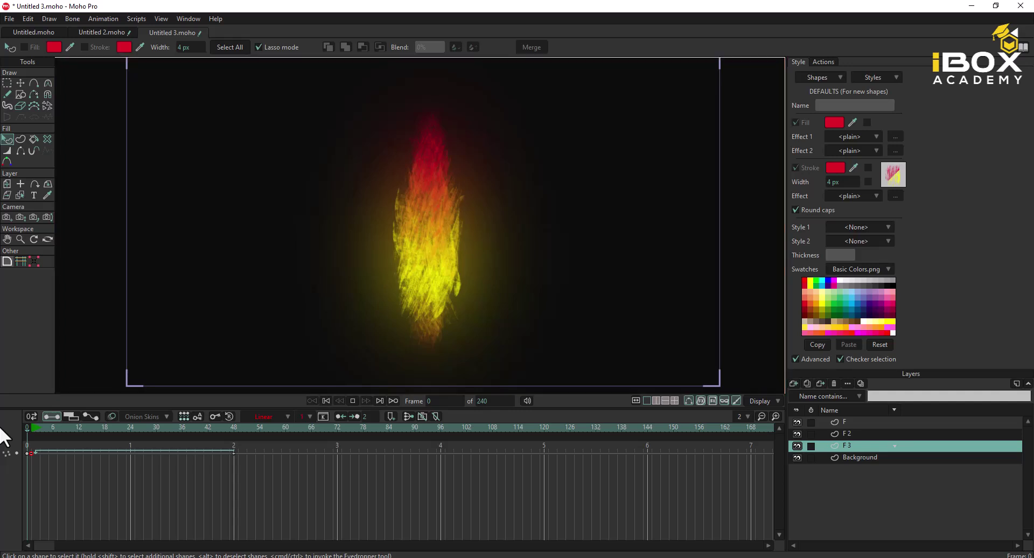